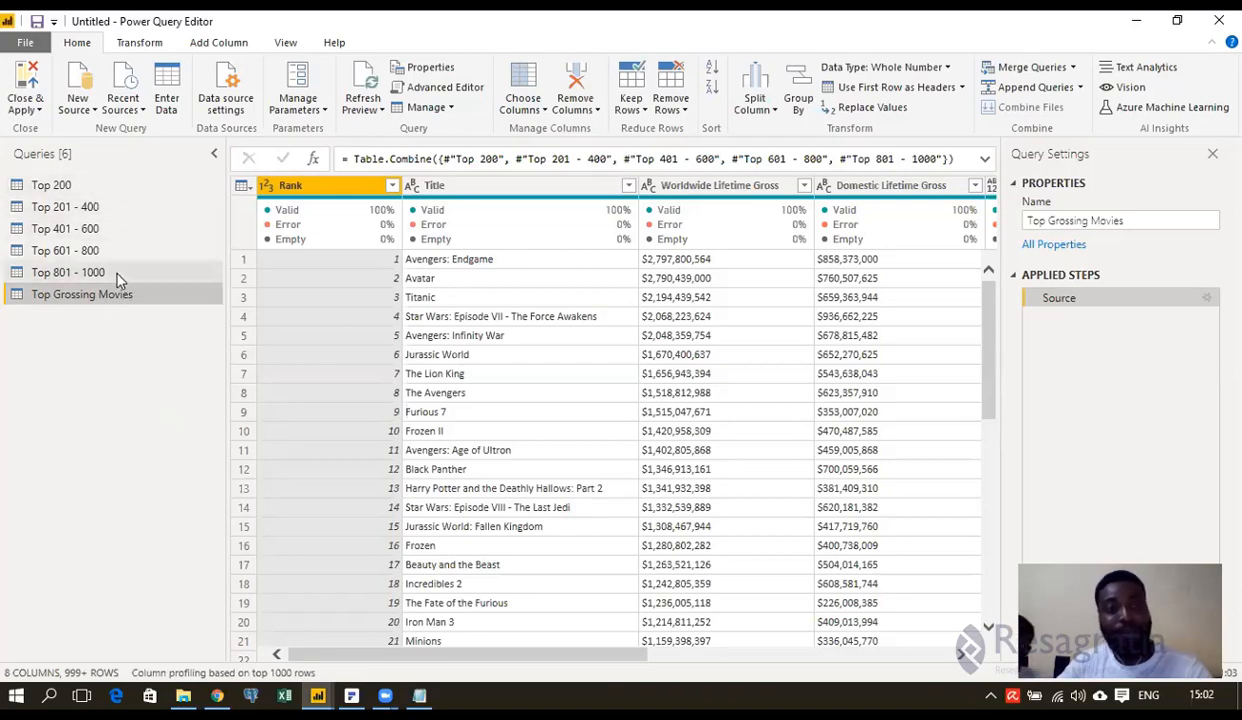
- Disable loading for the Top 200 and Top 201 - 400 queries
left_click(127, 188)
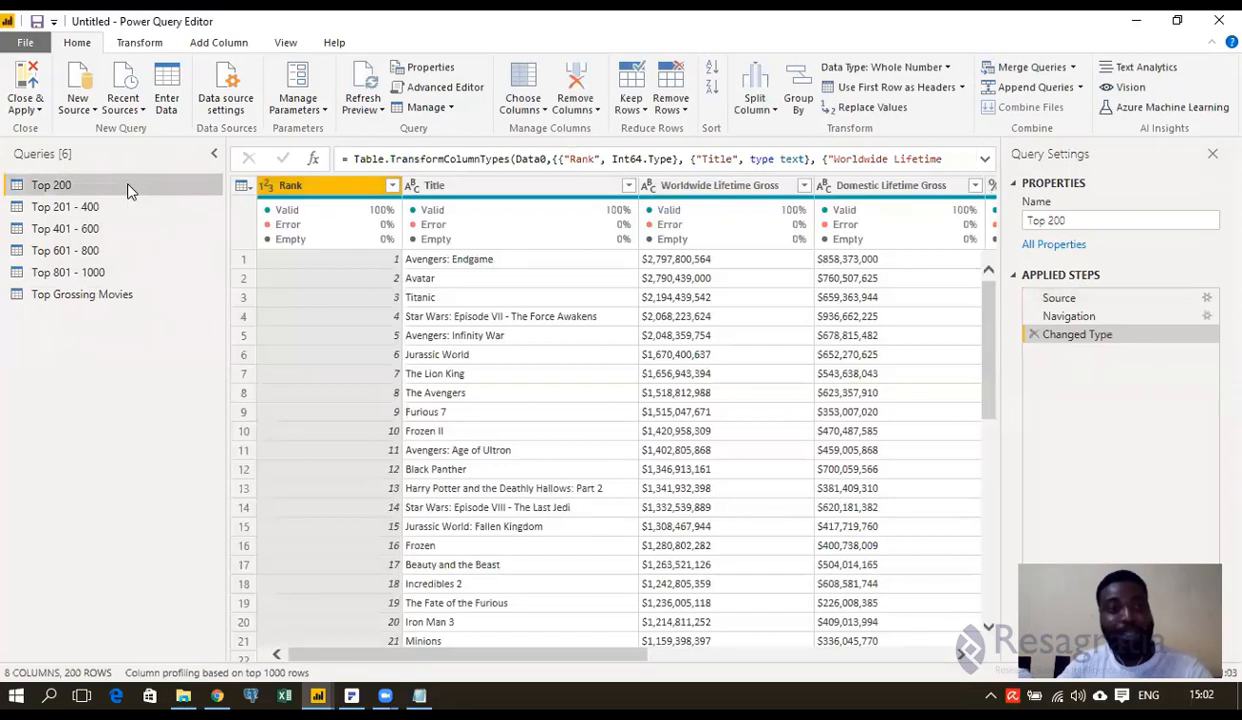
right_click(127, 188)
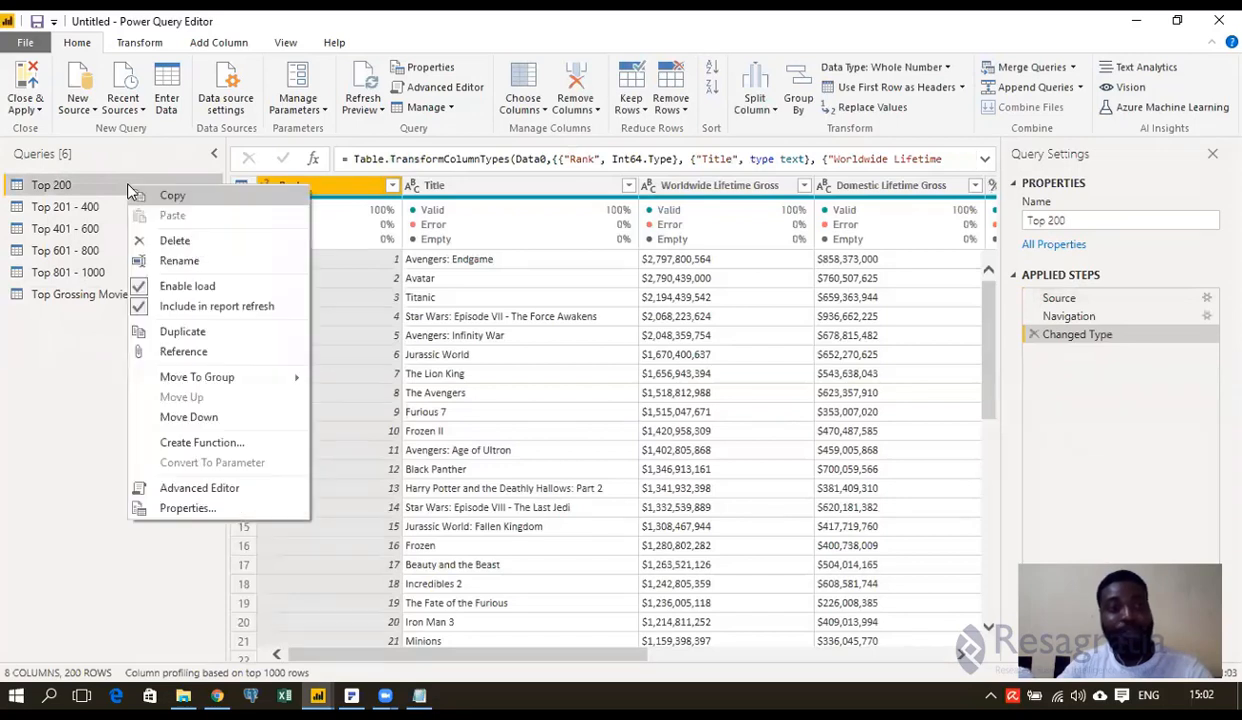
left_click(142, 286)
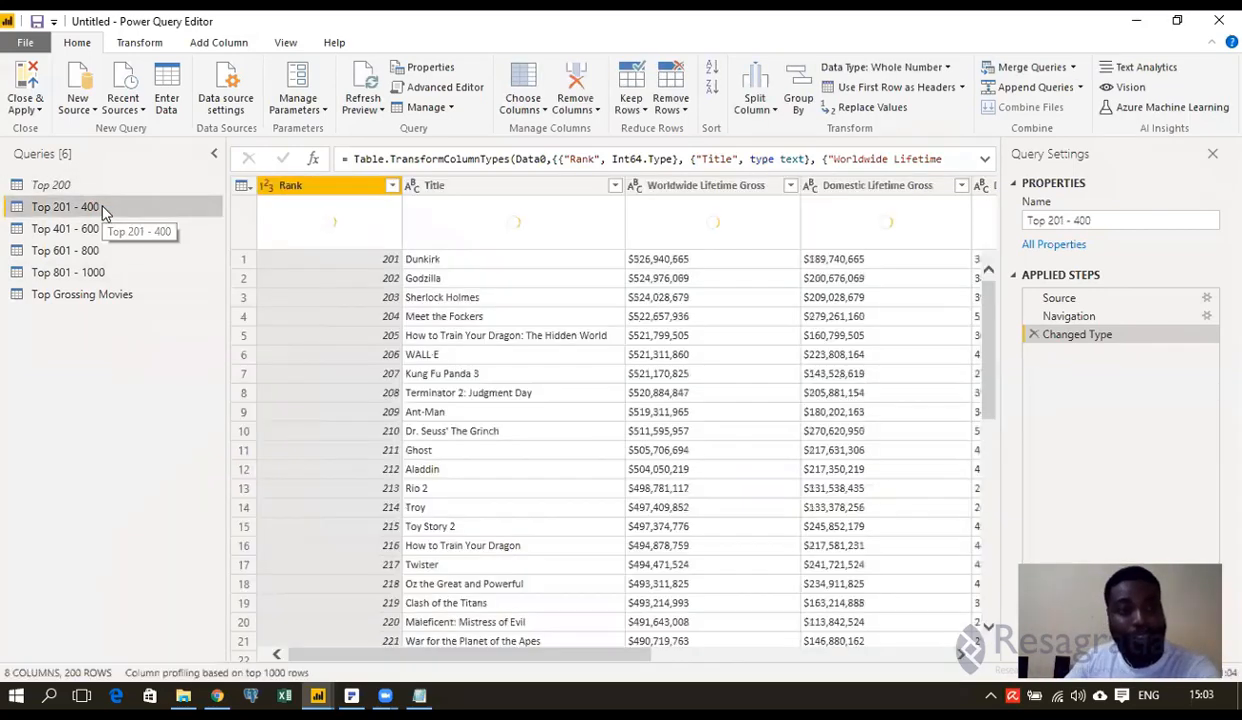
right_click(100, 206)
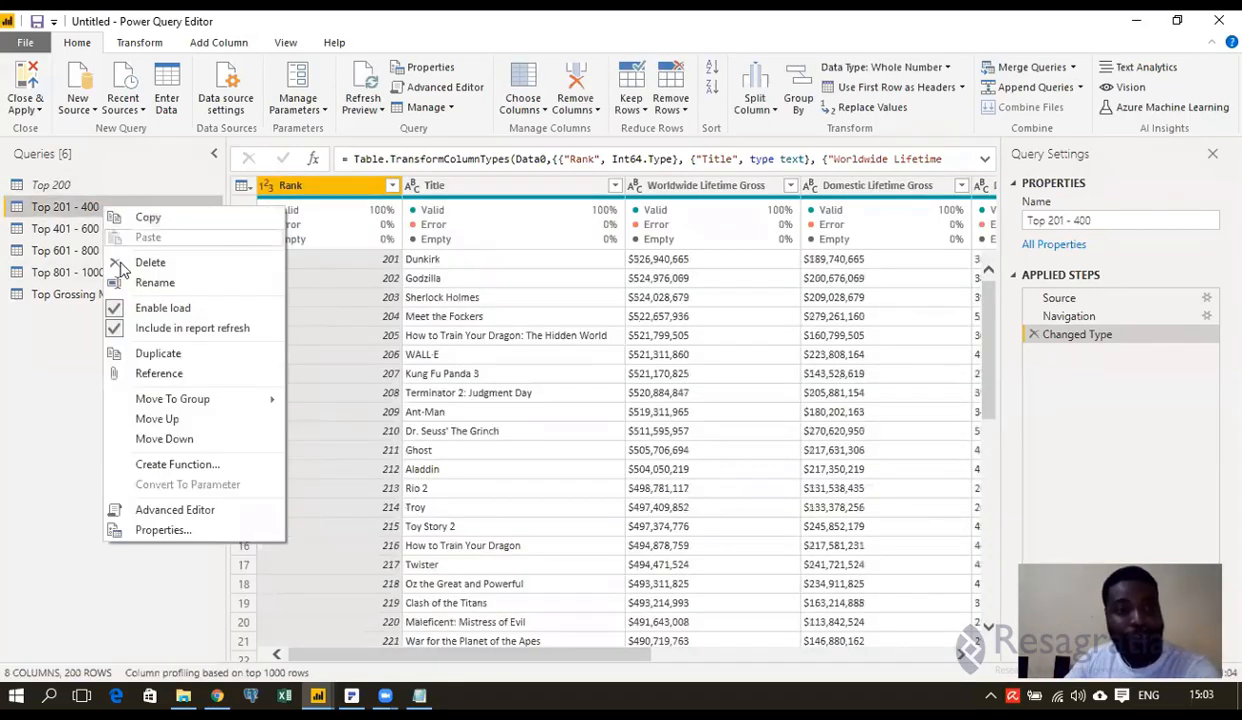
left_click(108, 229)
- Disable loading for the Top 401 - 600, Top 601 - 800 and Top 801 - 1000 queries
left_click(108, 229)
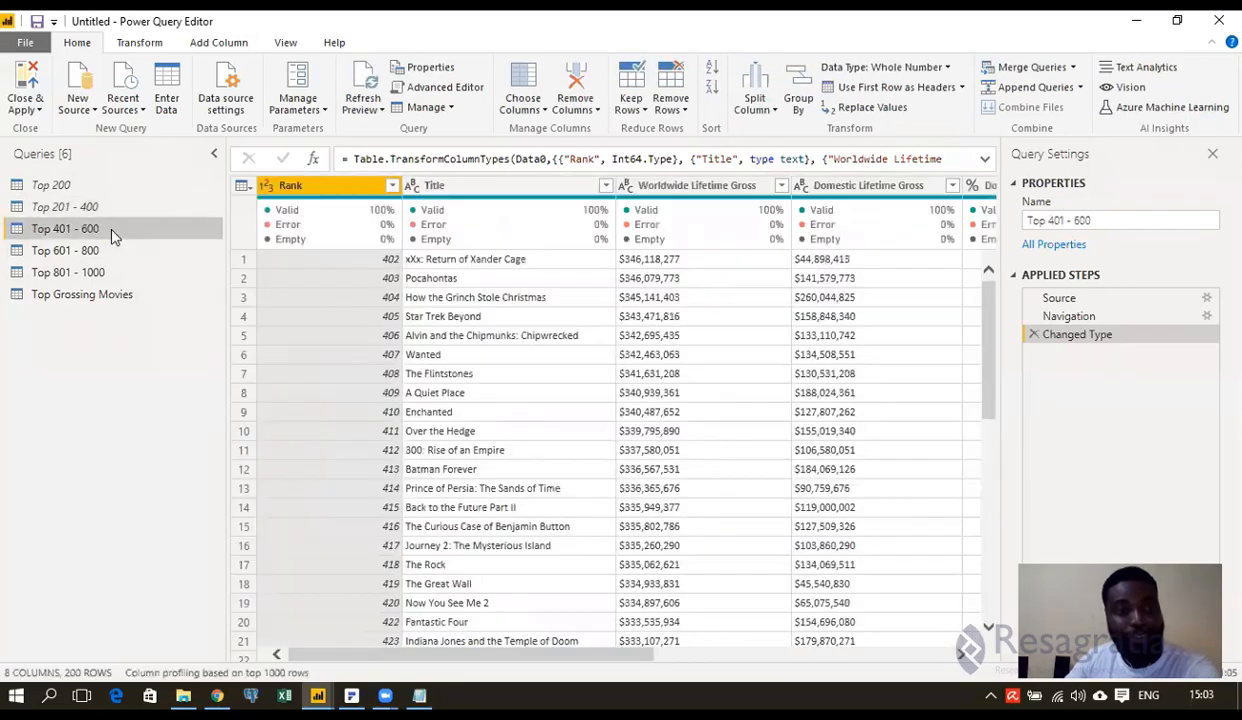
right_click(110, 229)
left_click(122, 331)
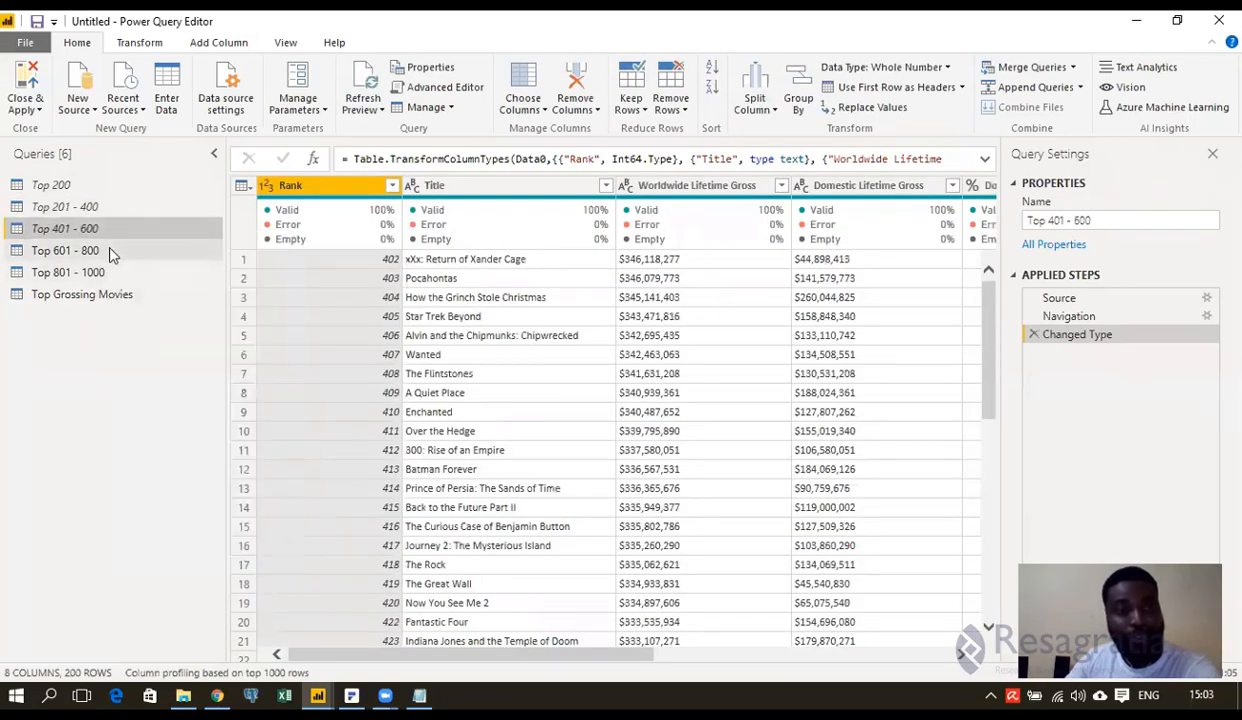
left_click(108, 251)
right_click(110, 251)
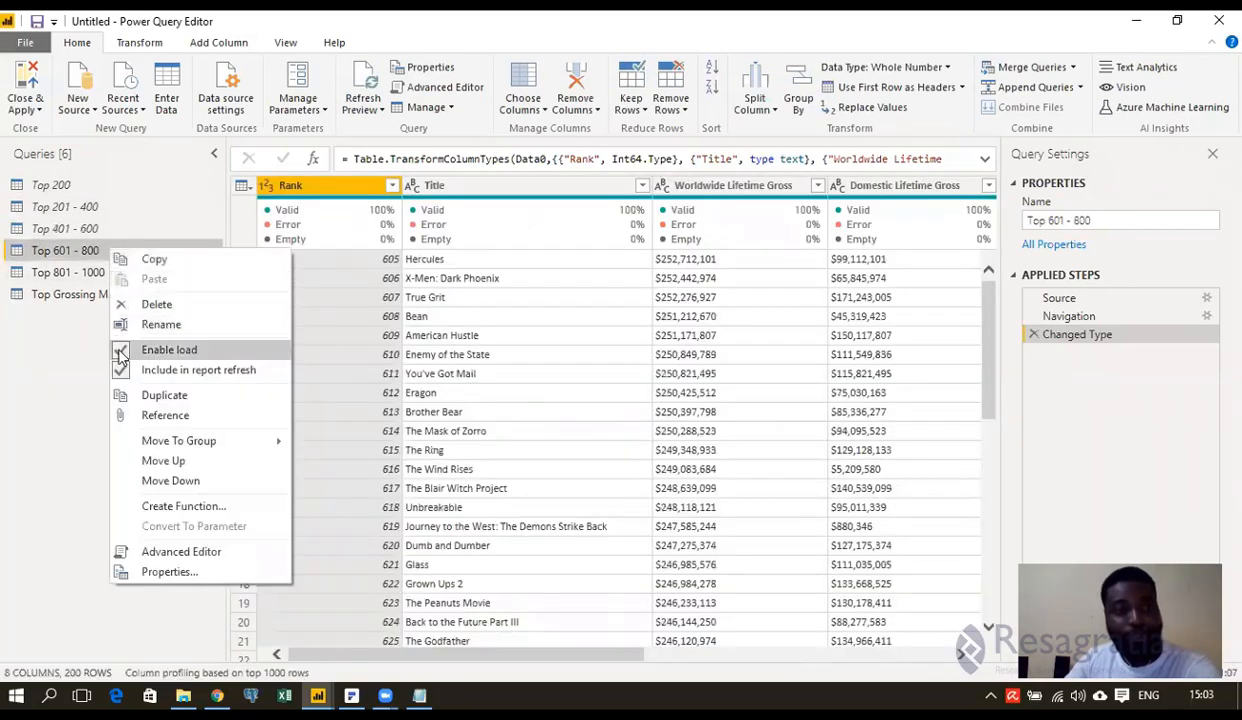
left_click(118, 346)
left_click(110, 272)
right_click(114, 270)
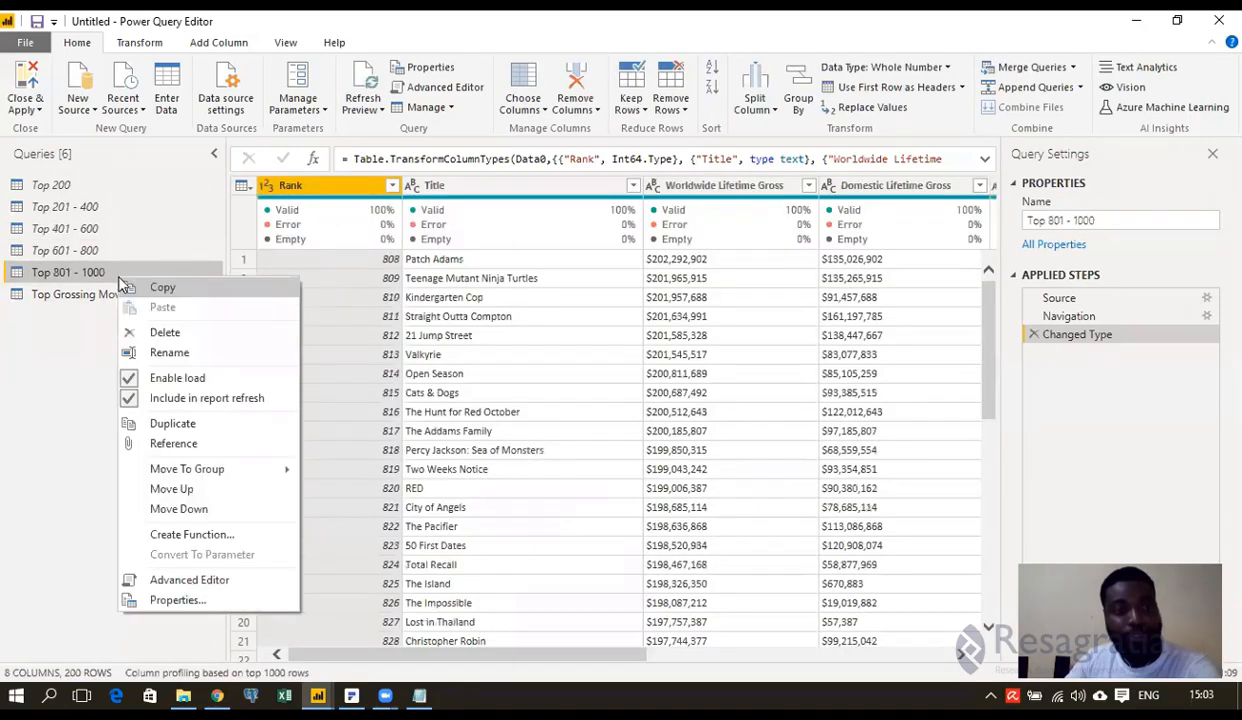
left_click(136, 379)
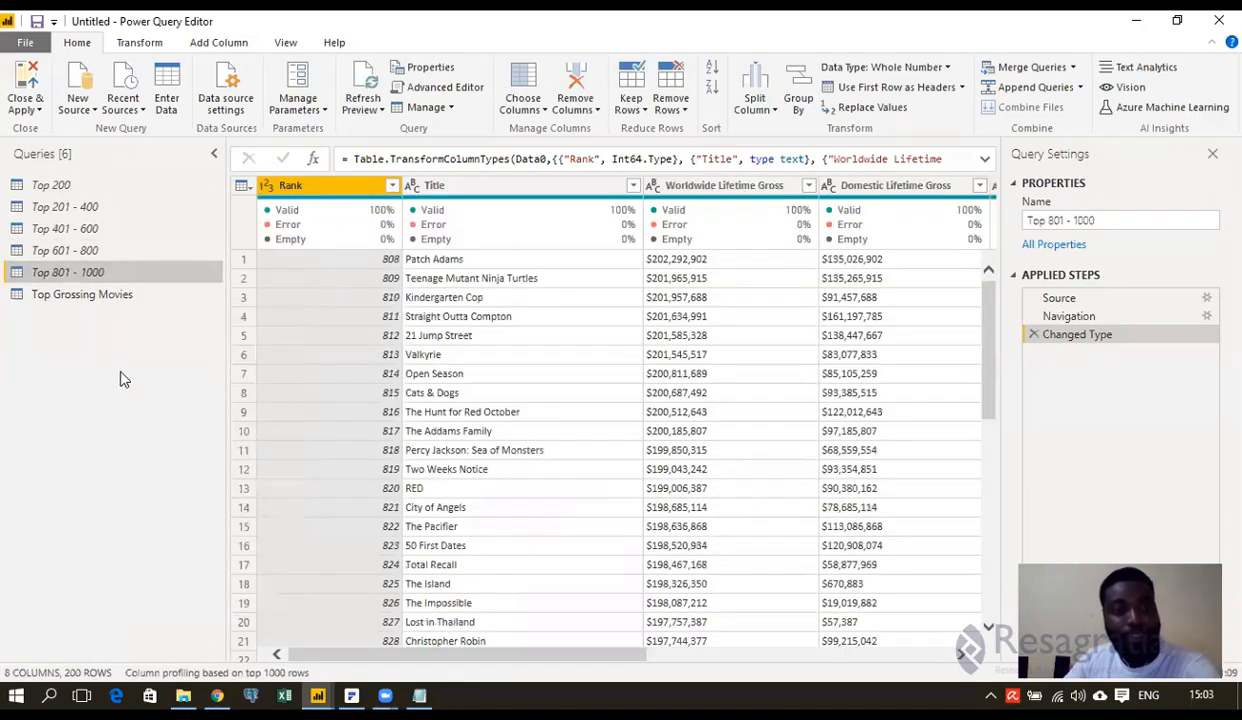
- Examine the data types of the Rank, Title, Worldwide Lifetime Gross and Domestic Lifetime Gross columns in the Top Grossing Movies query
left_click(100, 299)
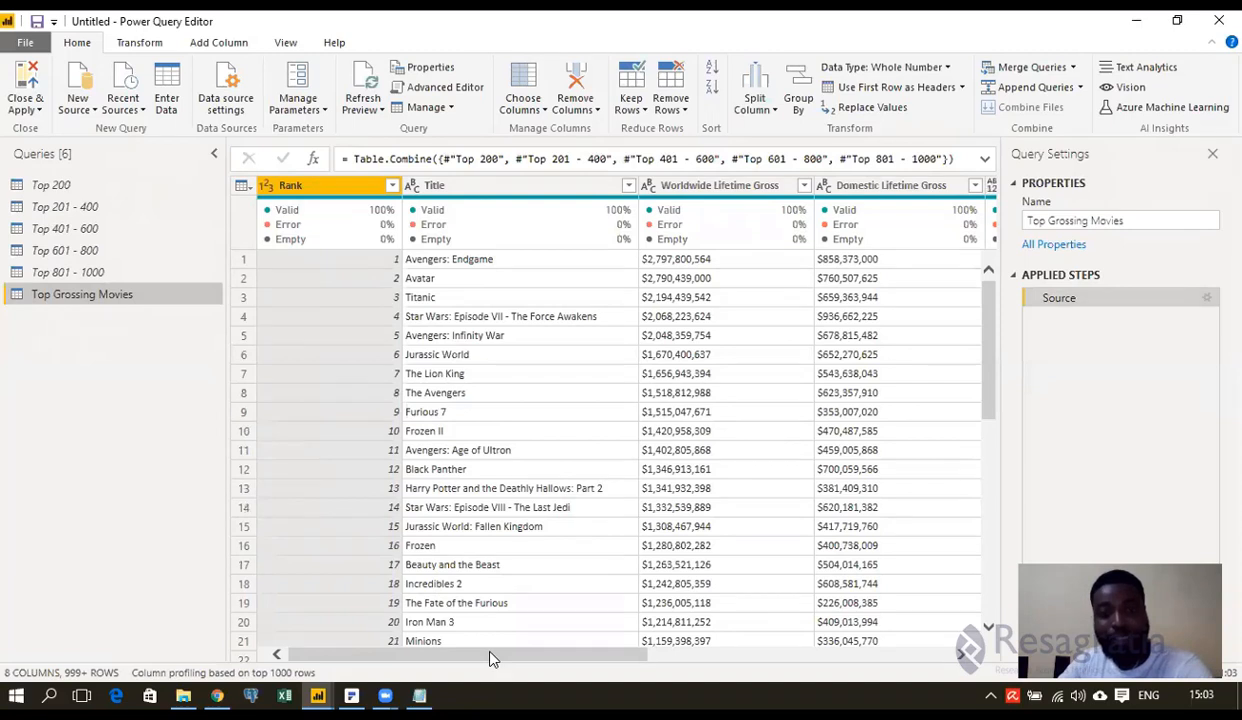
mouse_move(464, 662)
left_mouse_down()
mouse_move(491, 659)
mouse_move(447, 660)
left_mouse_up()
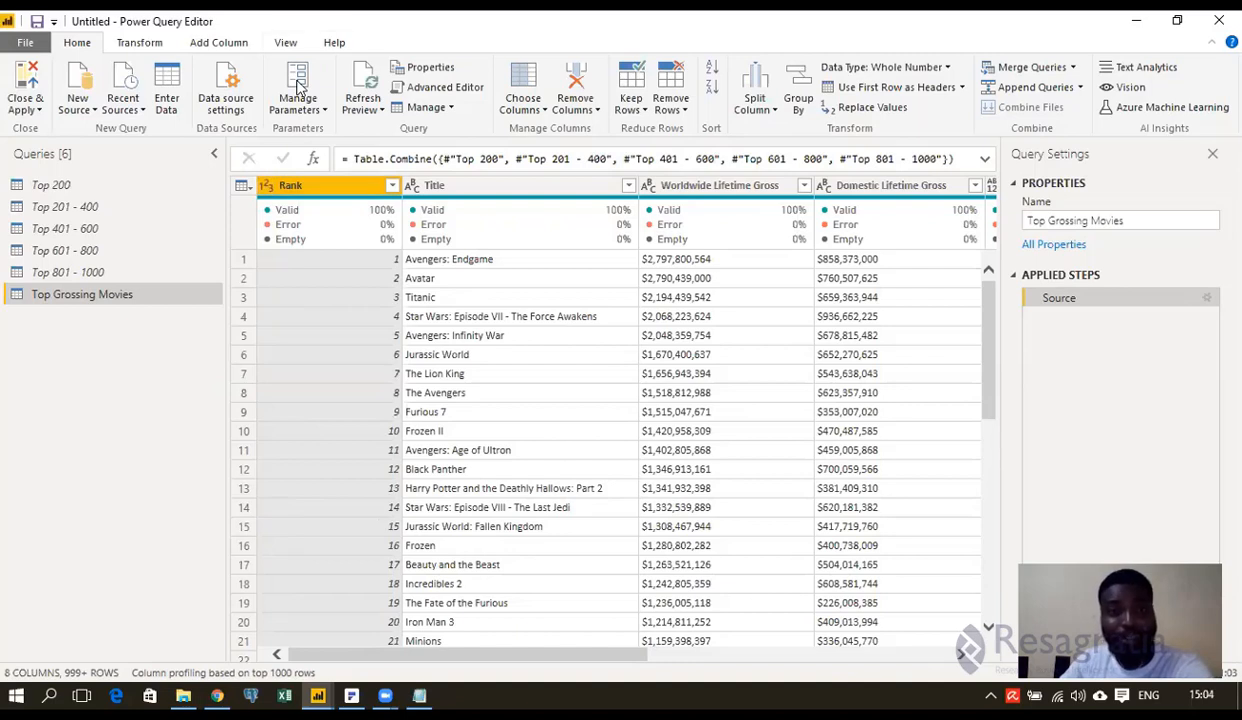
left_click(266, 185)
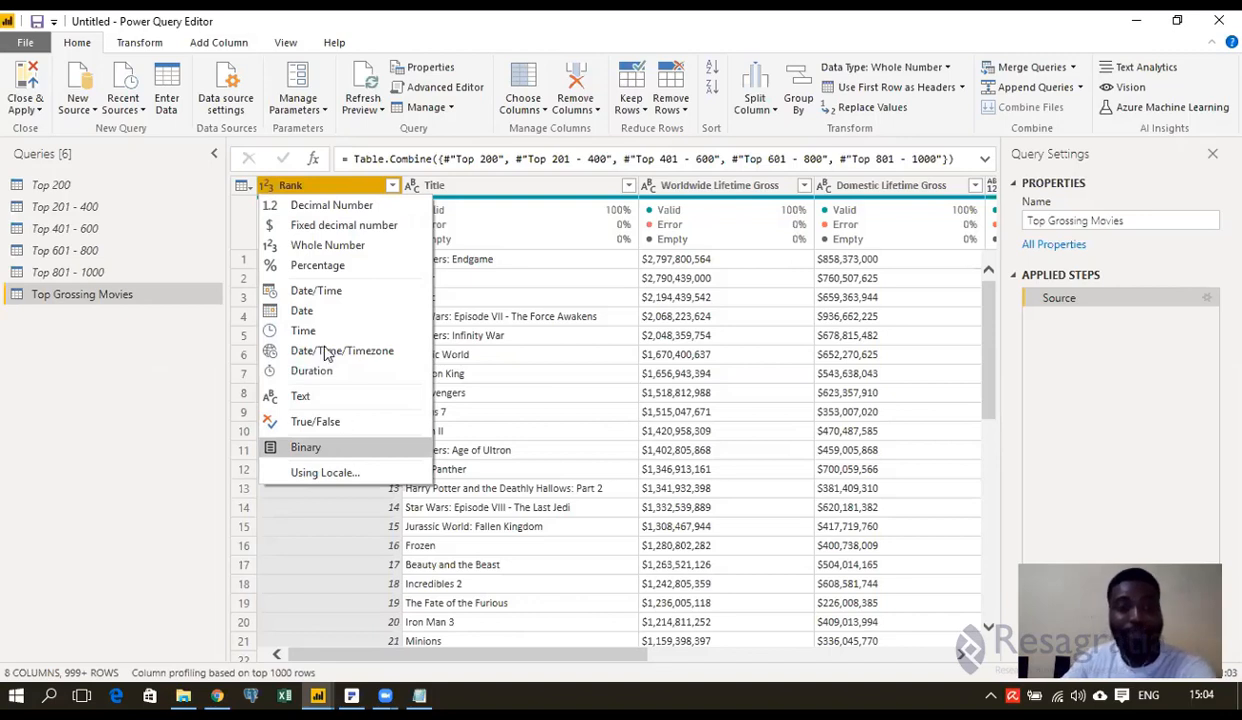
left_click(327, 190)
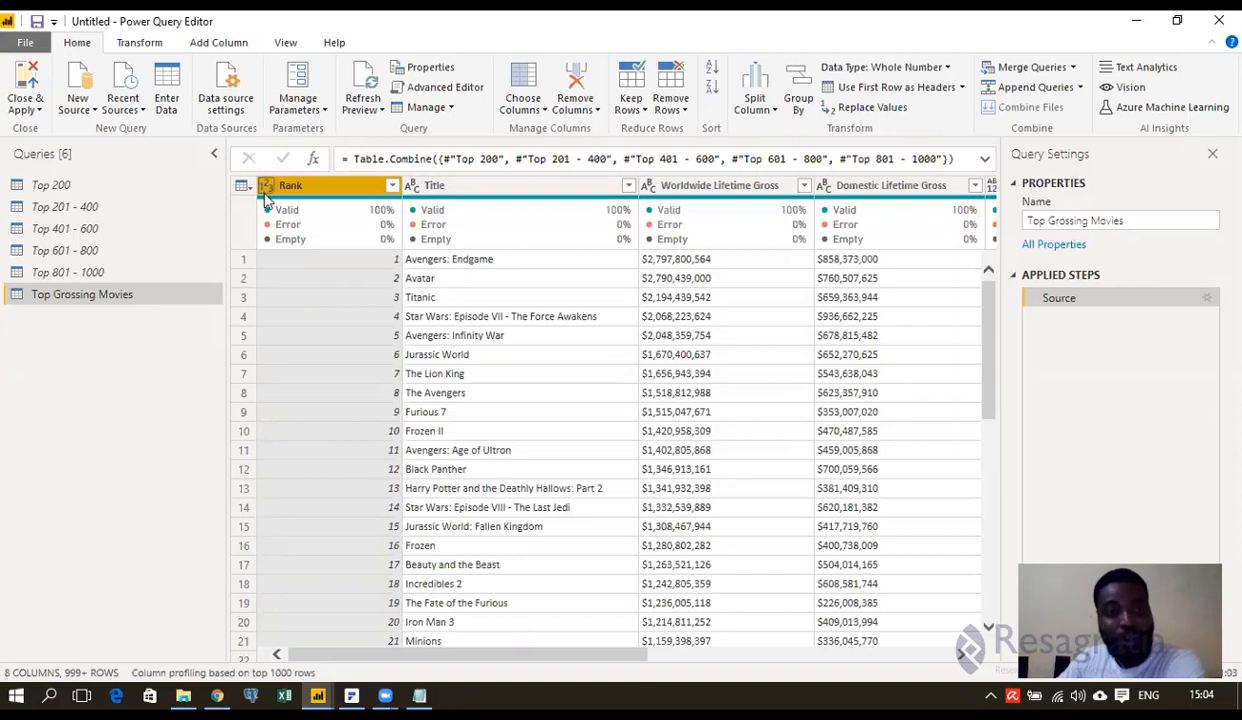
left_click(478, 193)
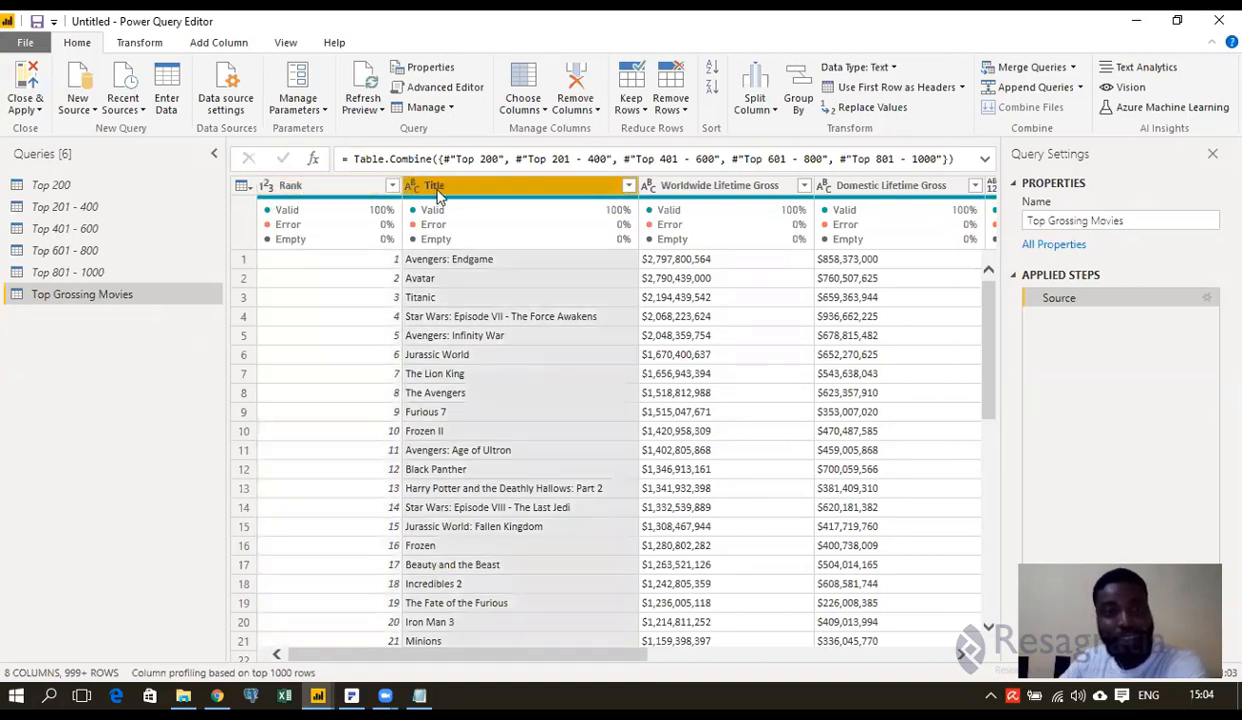
left_click(716, 190)
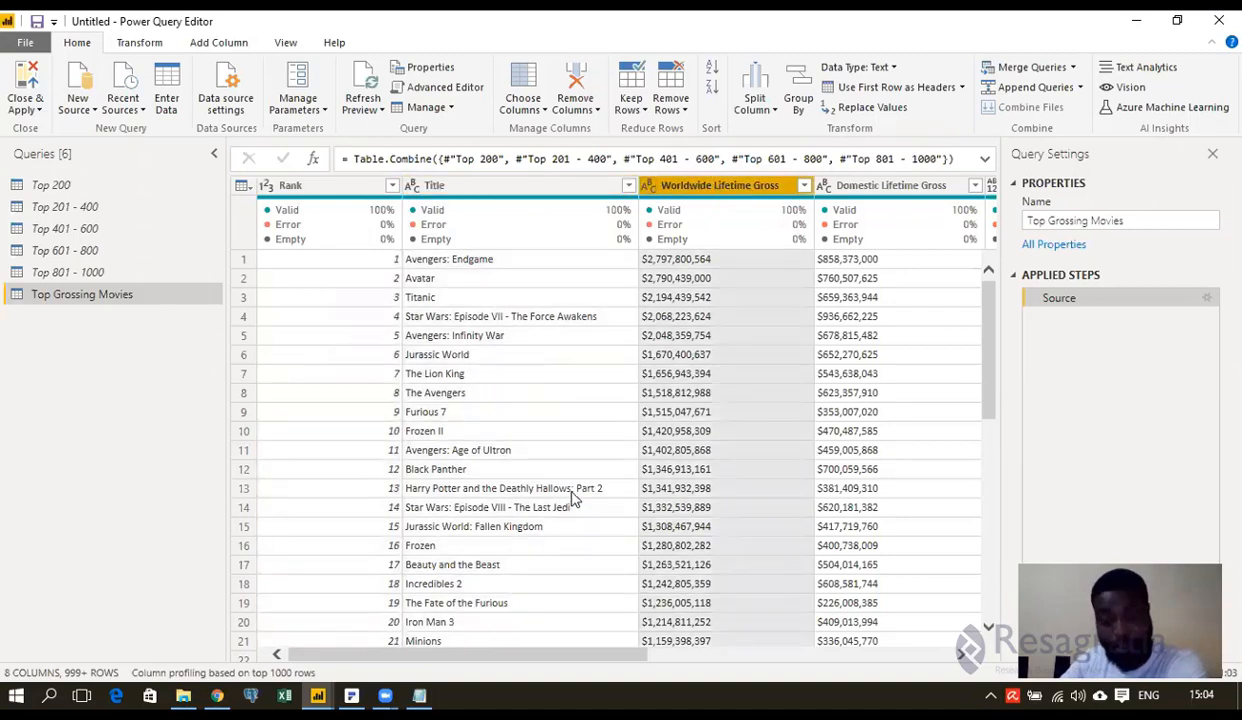
left_click_drag(480, 660, 641, 657)
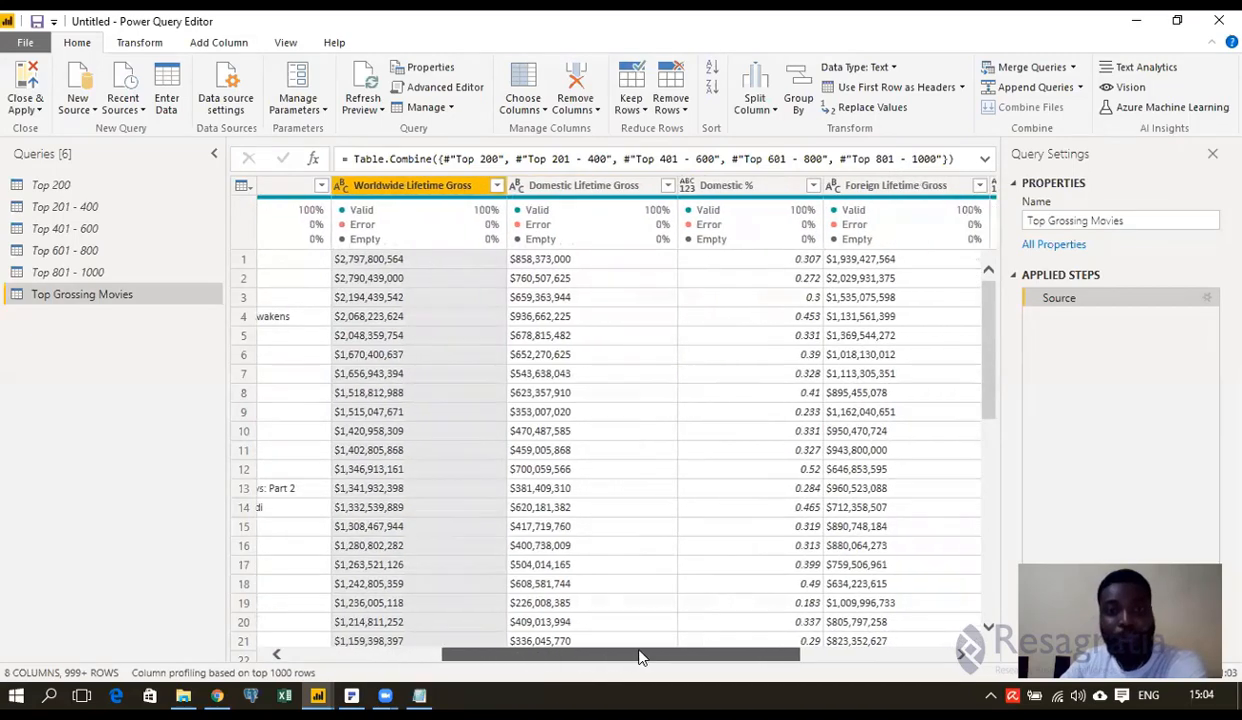
left_click(550, 185)
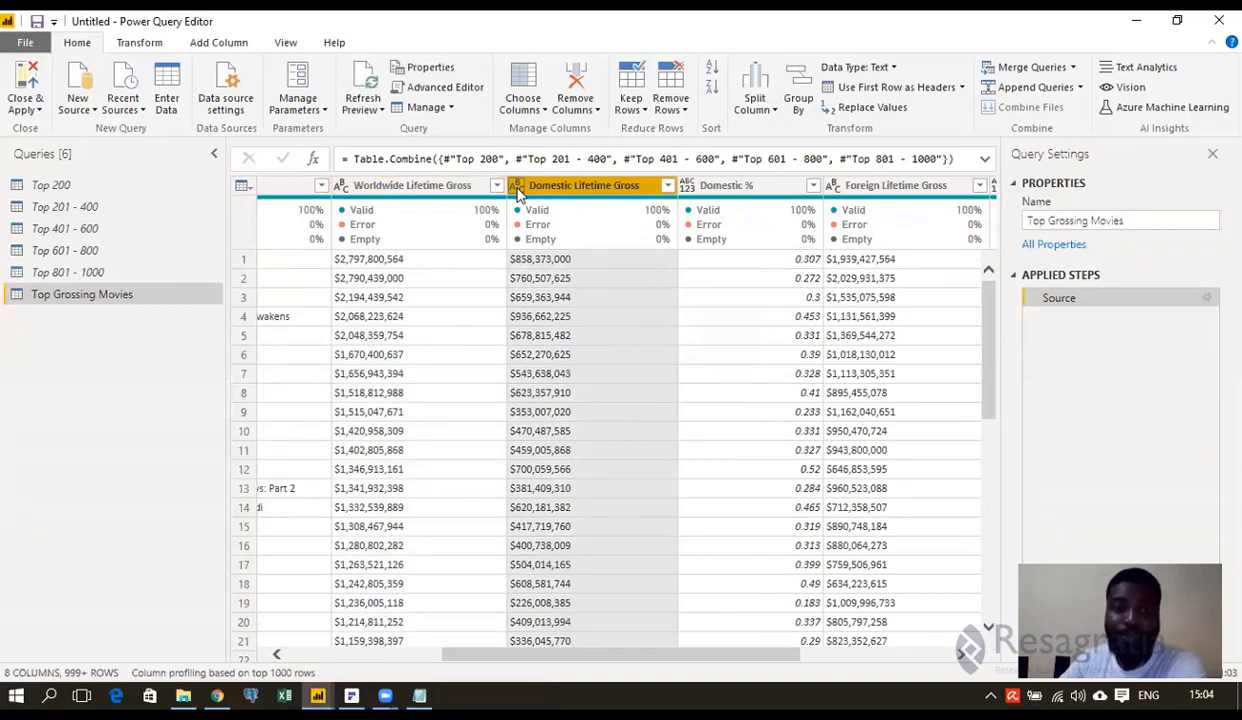
- Remove the Domestic % and Foreign % columns from the Top Grossing Movies query
left_click(738, 196)
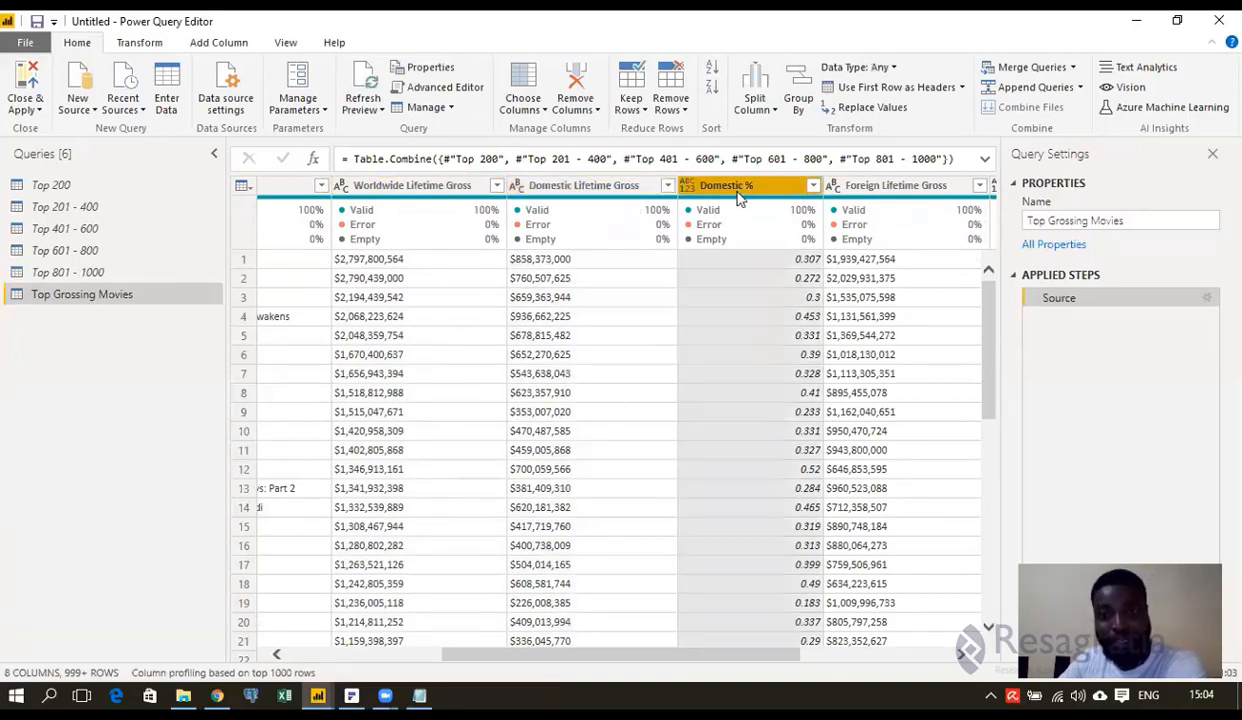
mouse_move(632, 655)
left_mouse_down()
mouse_move(826, 658)
mouse_move(748, 660)
left_mouse_up()
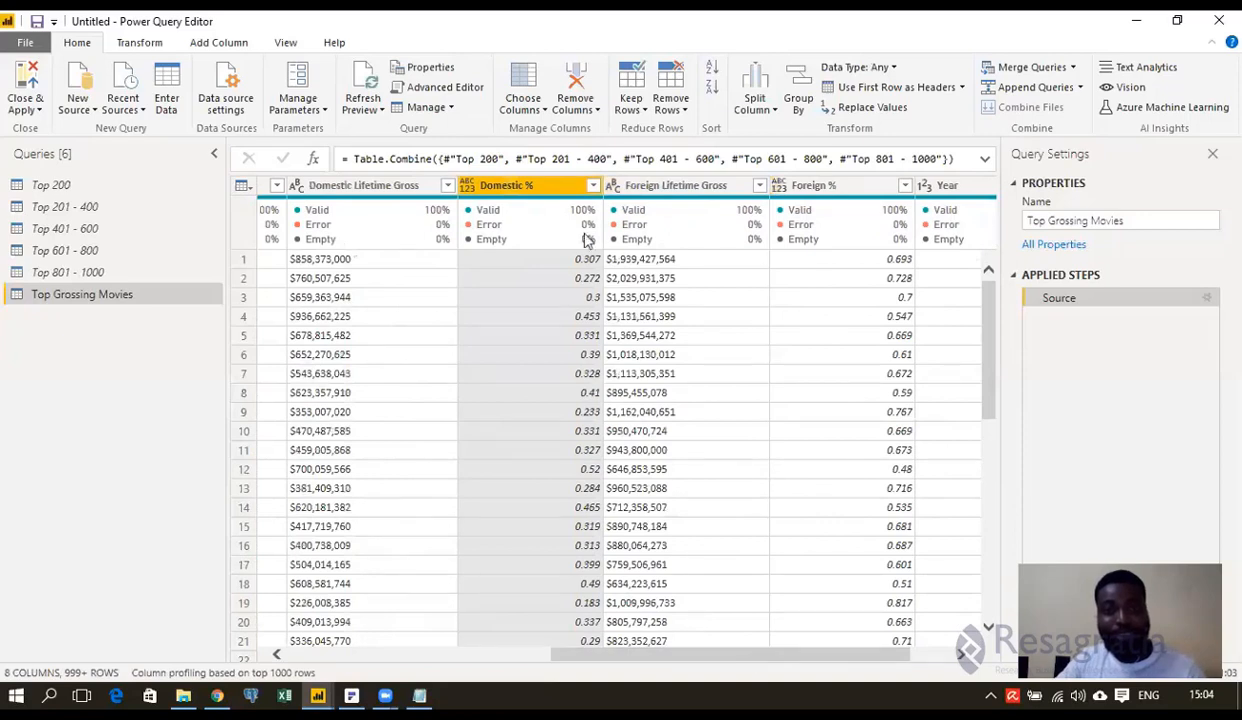
left_click(840, 190)
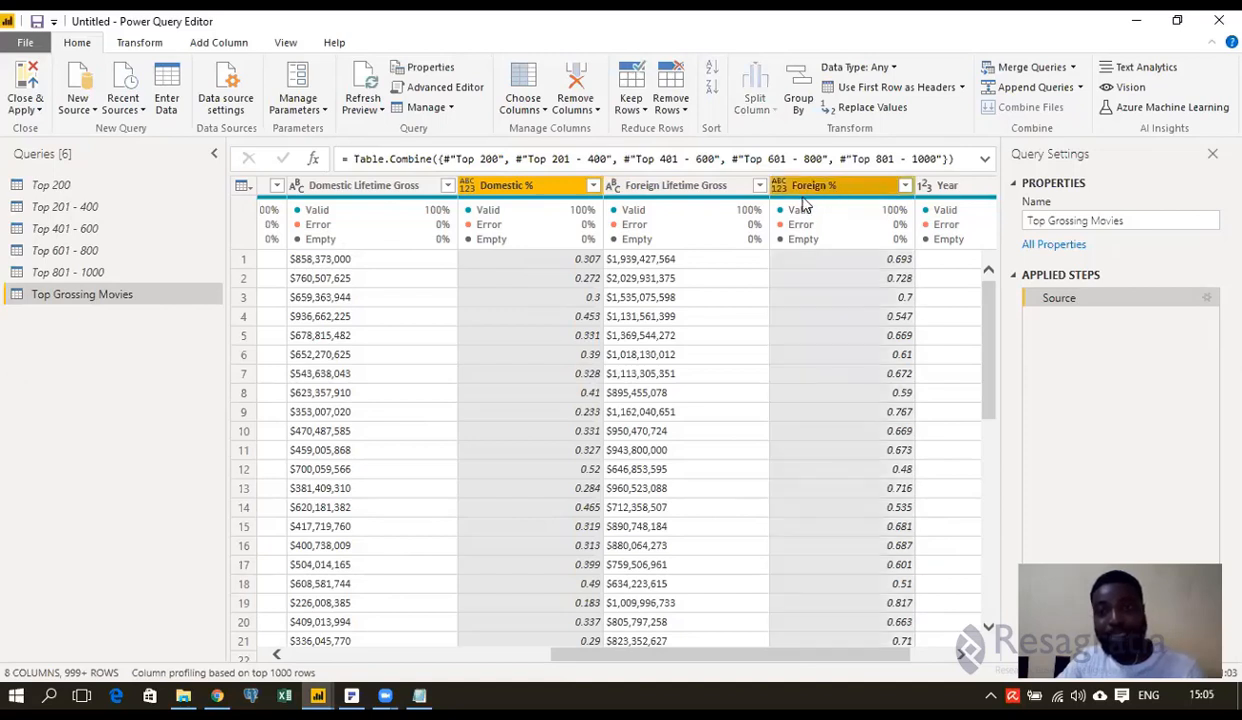
mouse_move(812, 198)
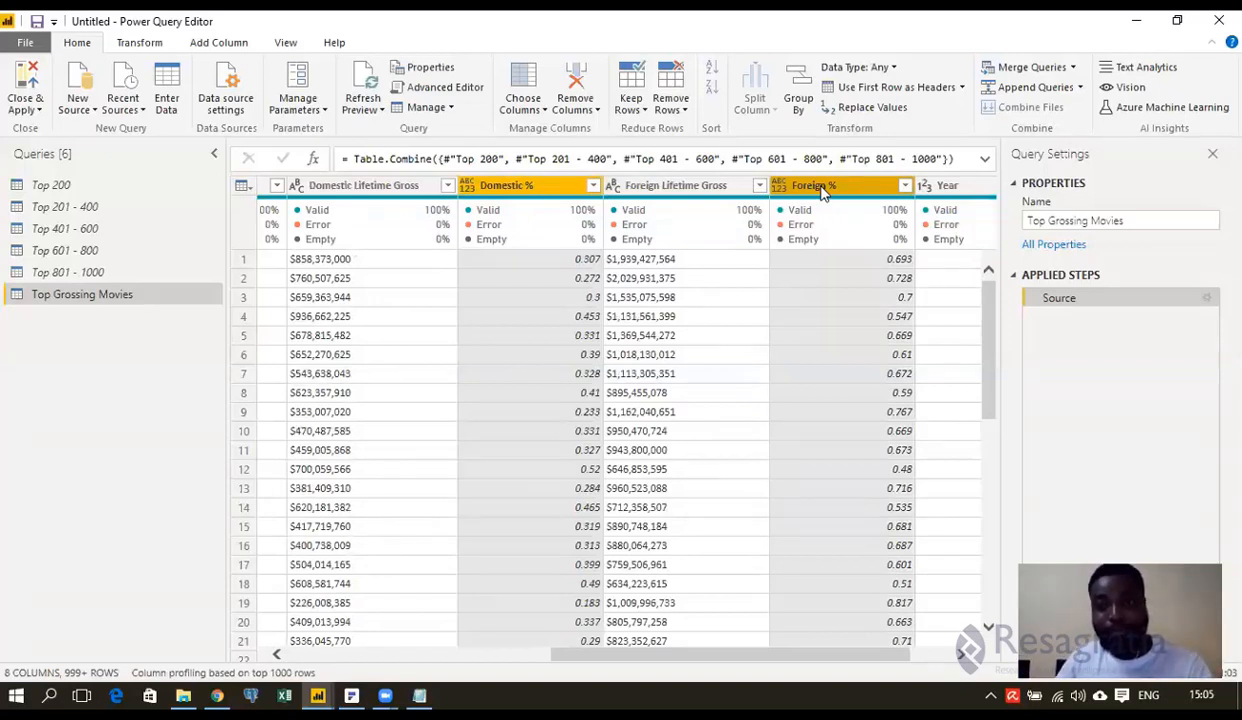
right_click(852, 191)
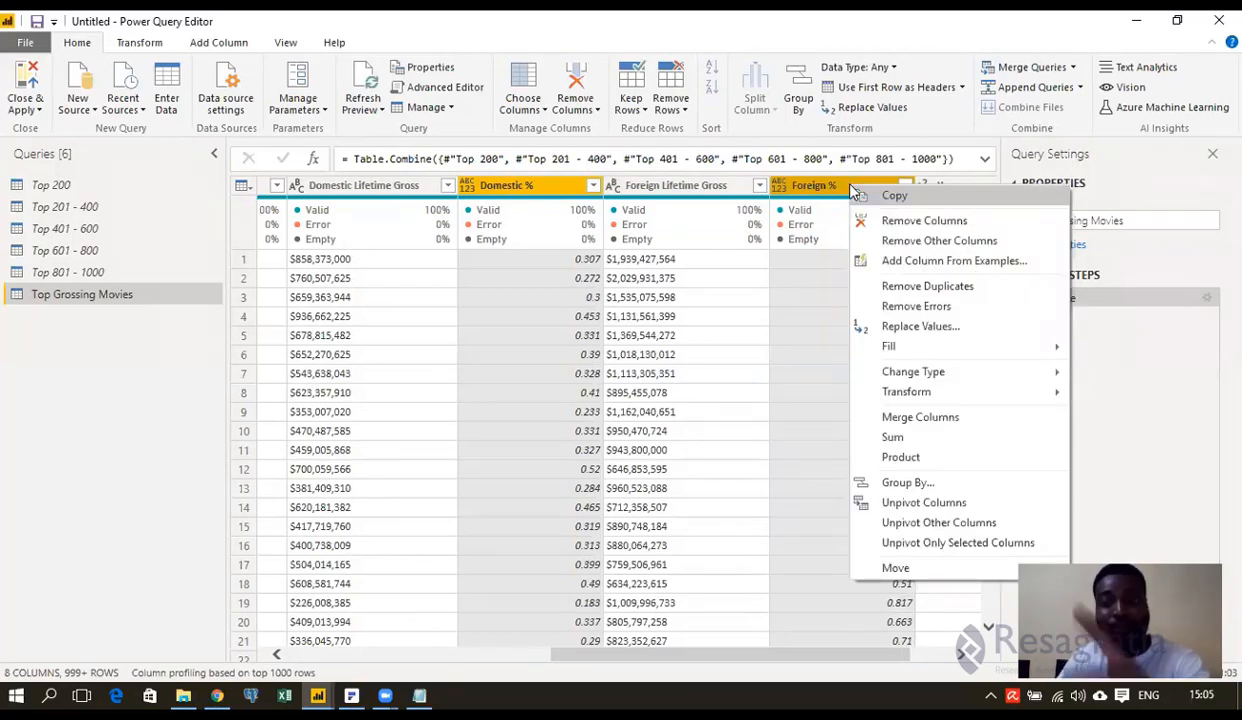
left_click(998, 226)
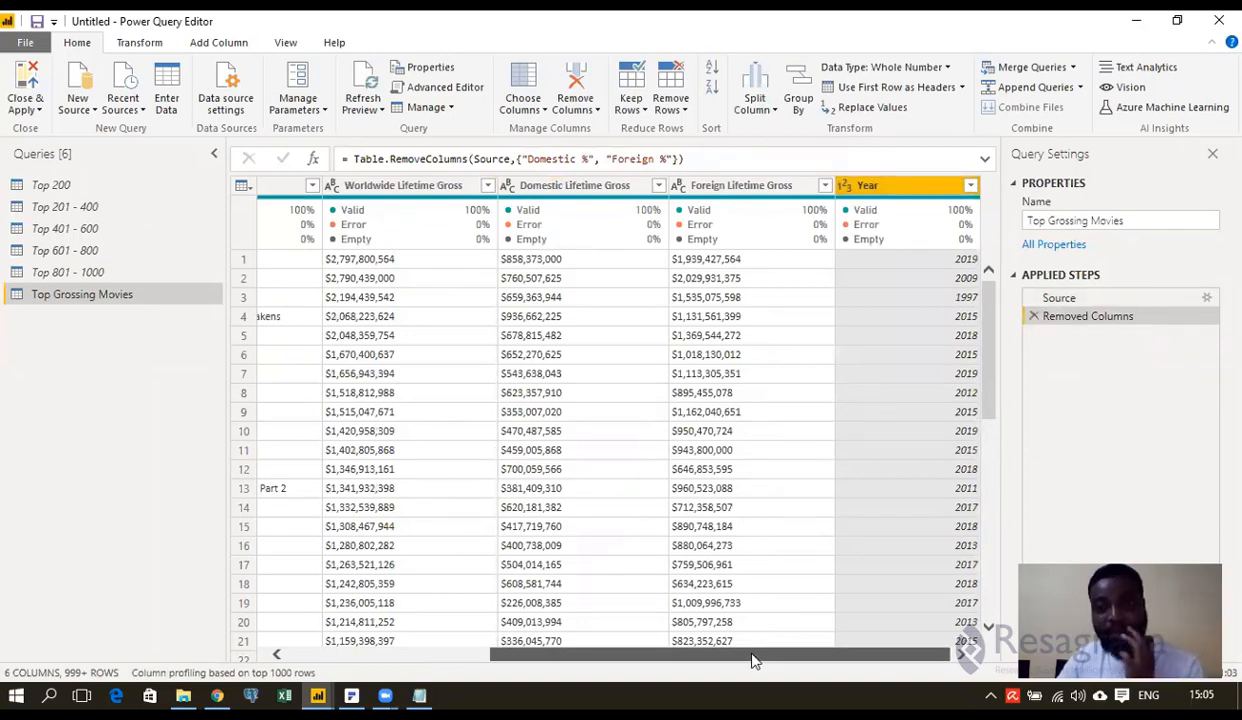
- Examine the data types and values of the three remaining Lifetime Gross columns and the Year column
left_click_drag(755, 660, 676, 660)
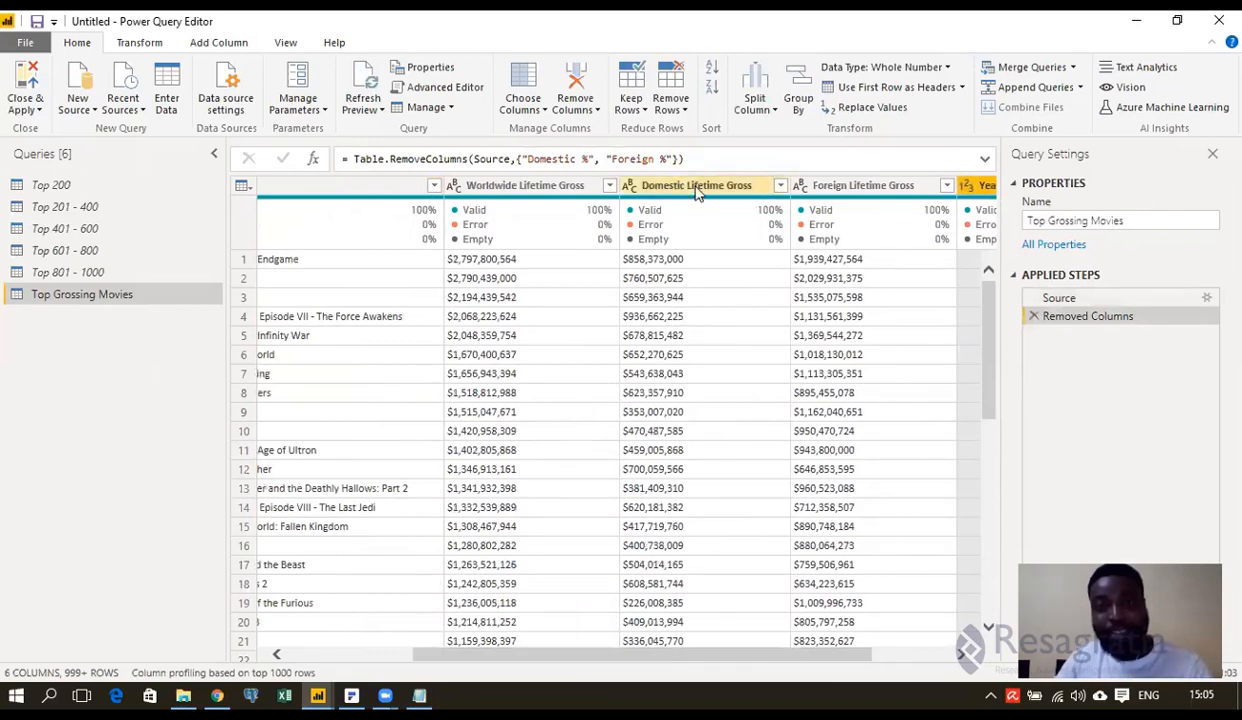
left_click(512, 190)
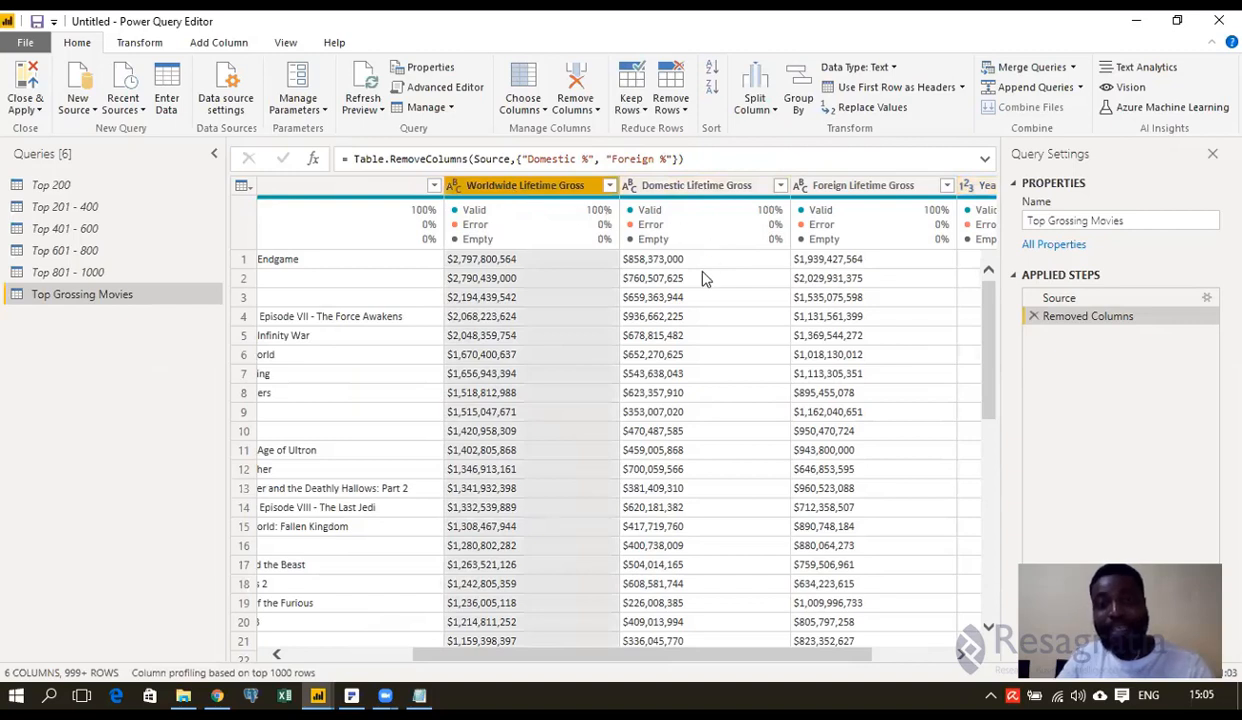
left_click(671, 187)
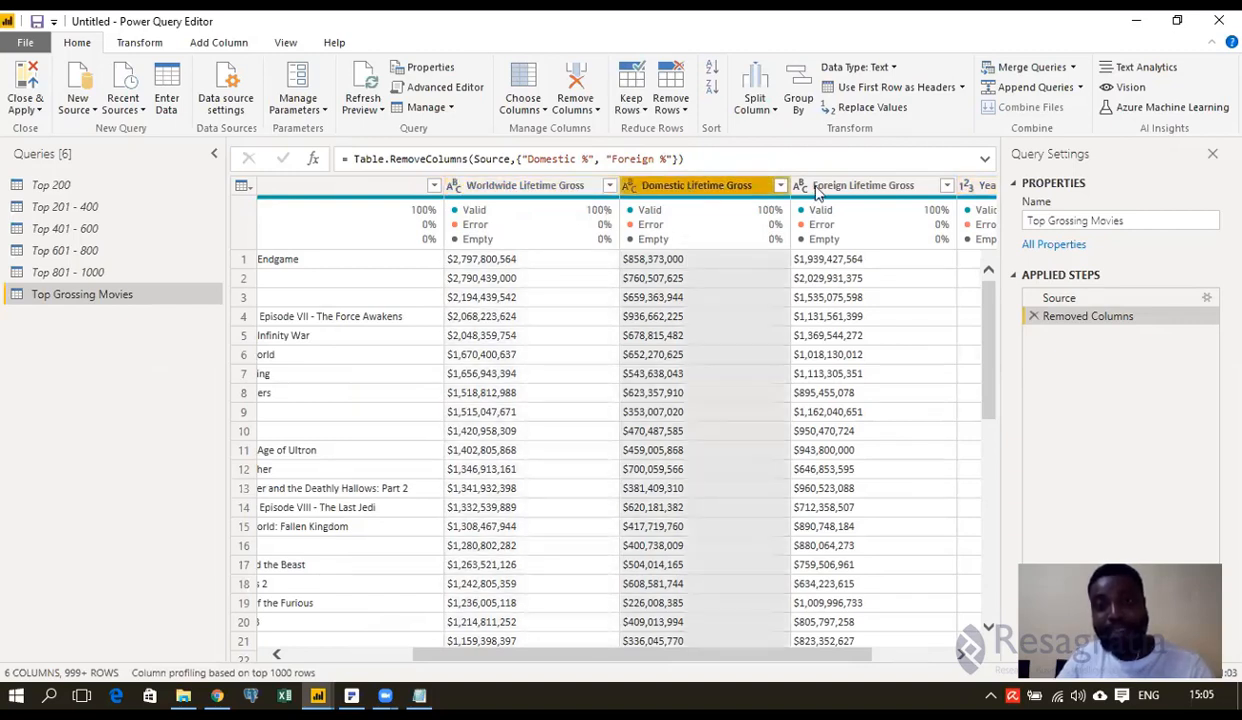
left_click(868, 188)
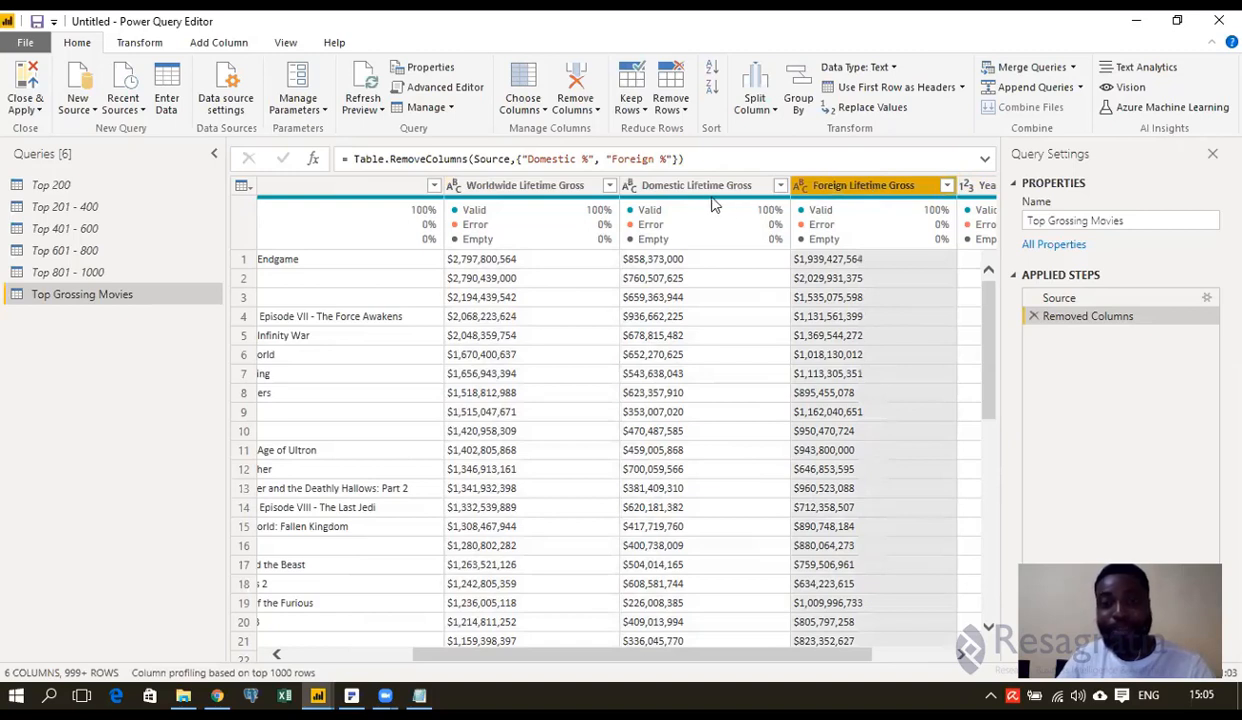
left_click(671, 190)
left_click(487, 195)
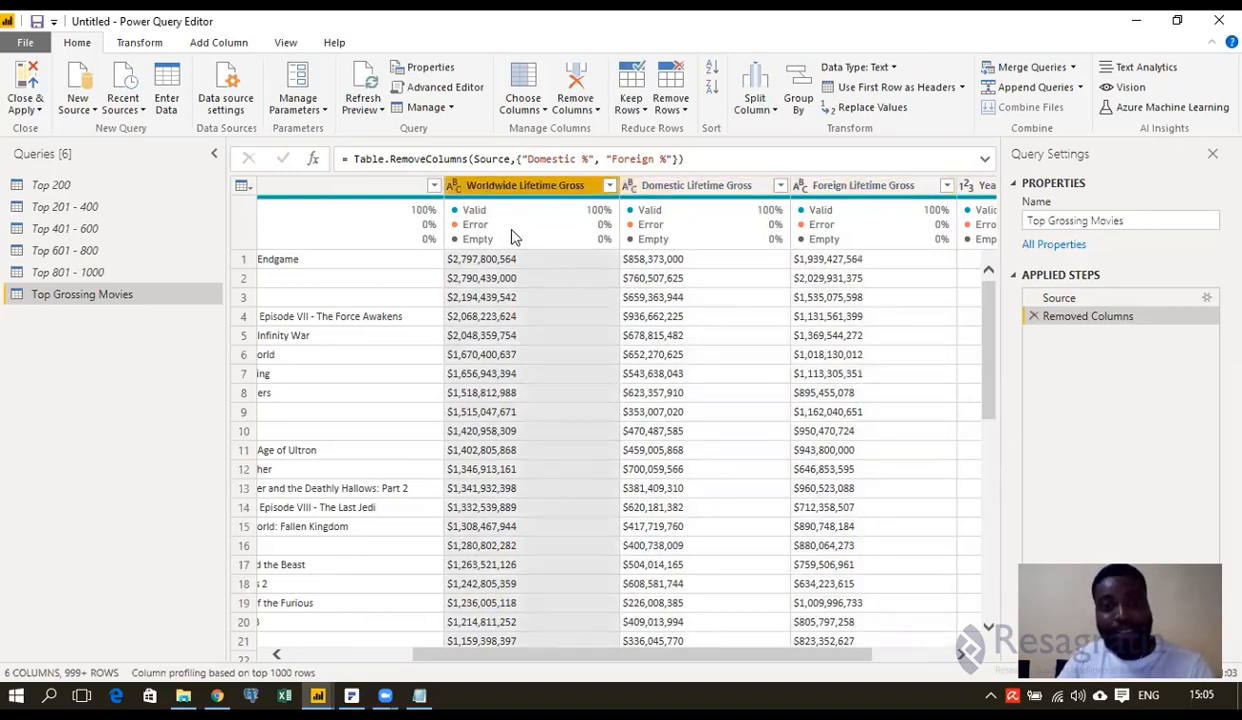
left_click_drag(599, 655, 686, 652)
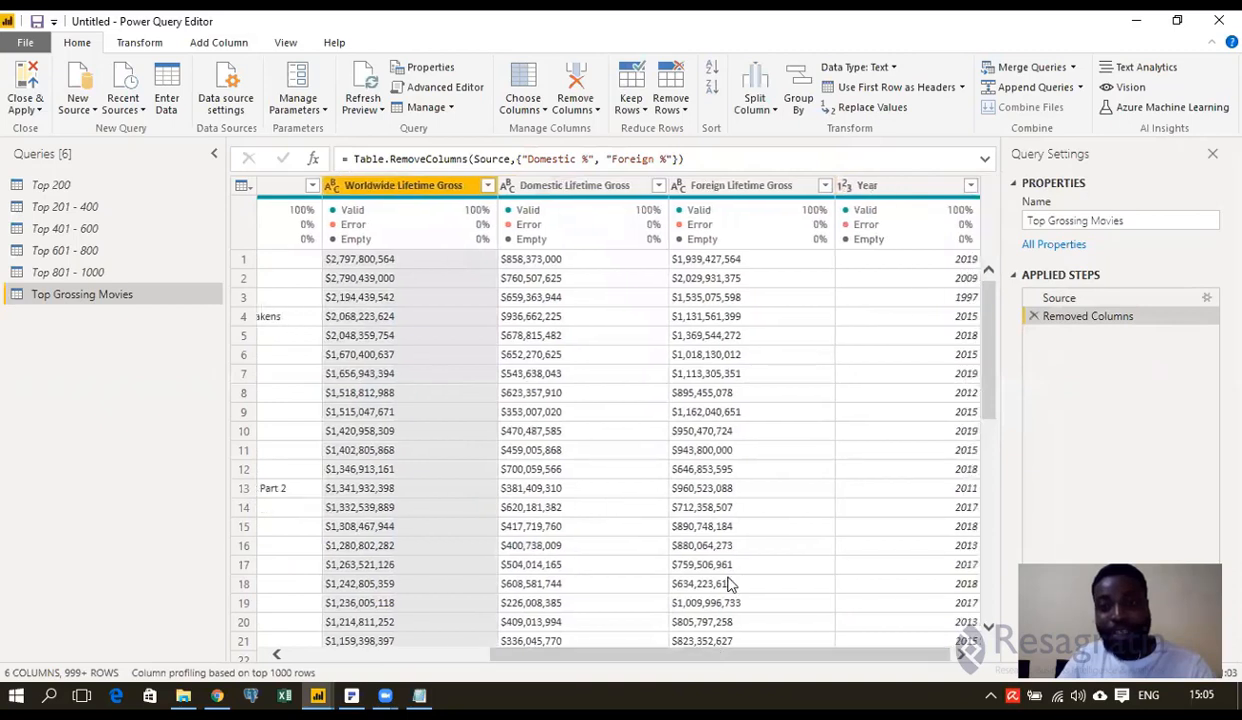
left_click(884, 190)
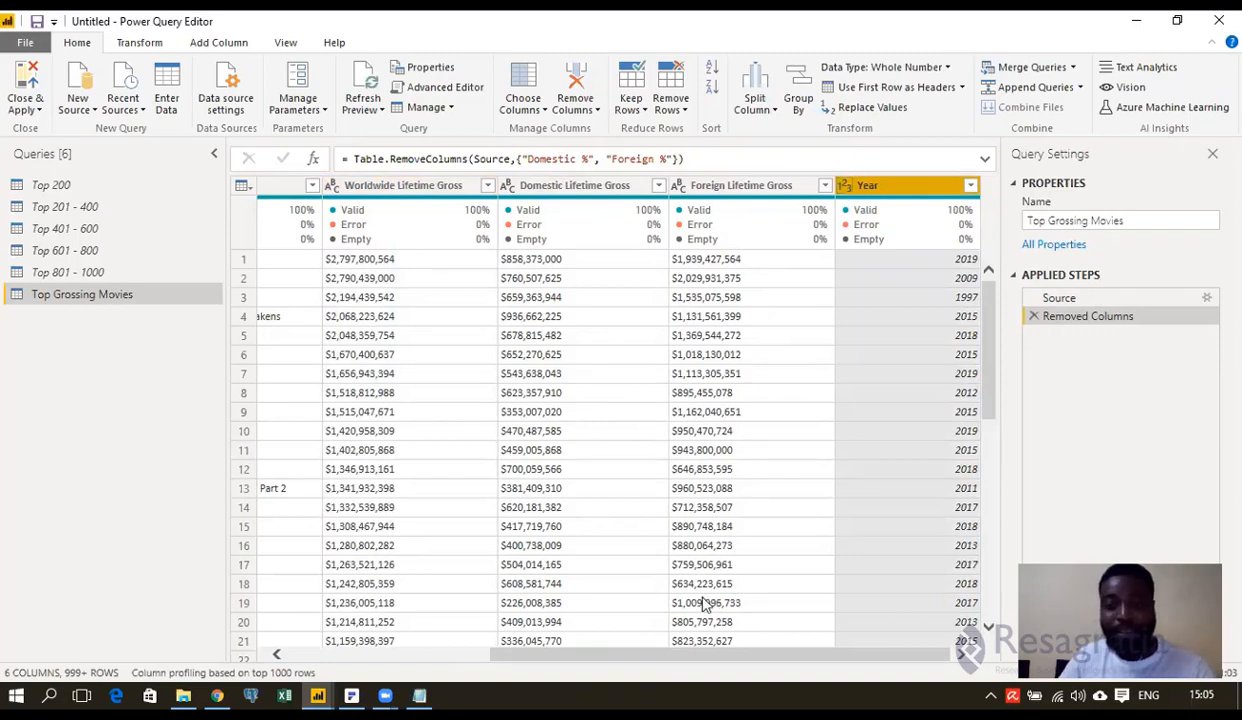
- Change the Worldwide Lifetime Gross column's data type to Whole Number, and return to the Removed Columns step to view the data before the conversion
left_click_drag(665, 655, 590, 655)
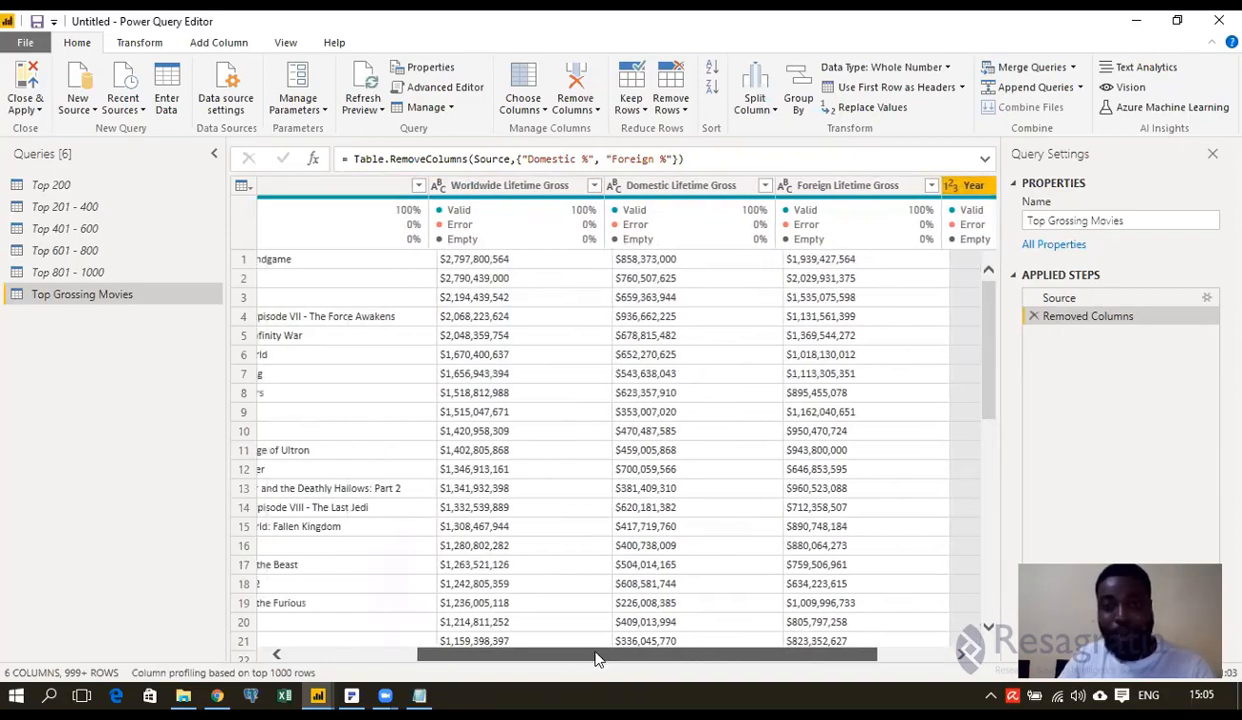
left_click(517, 186)
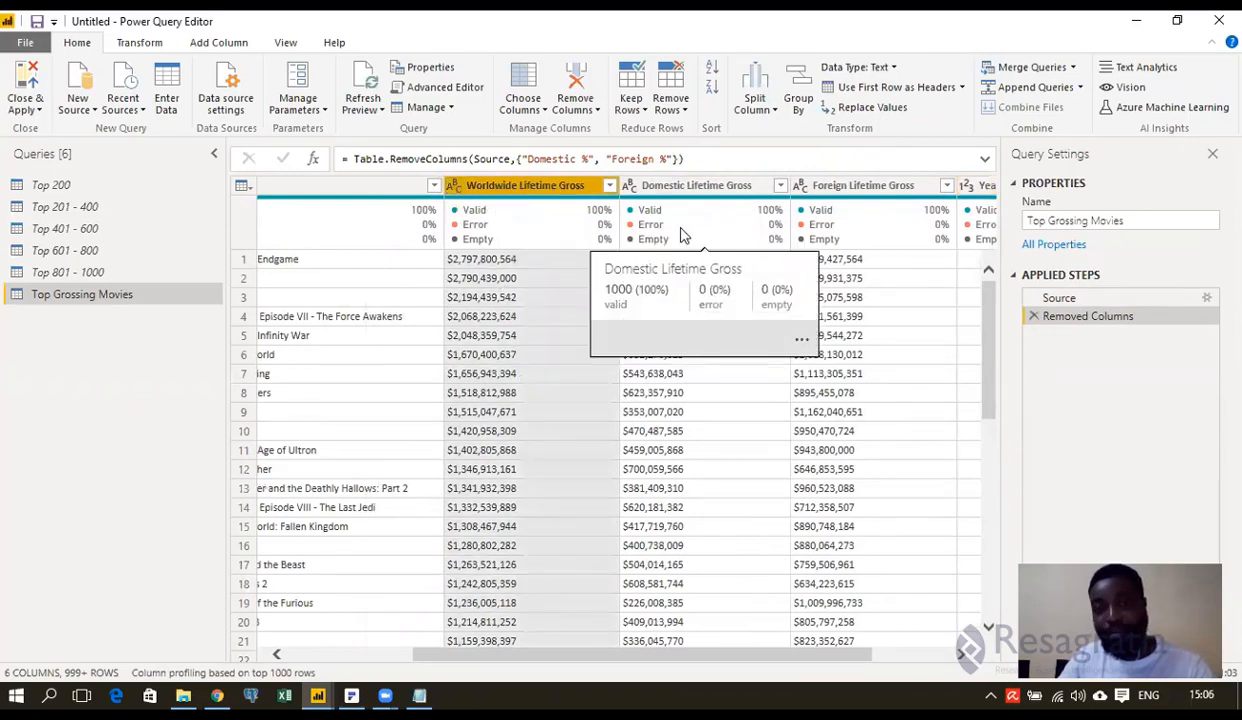
left_click(453, 186)
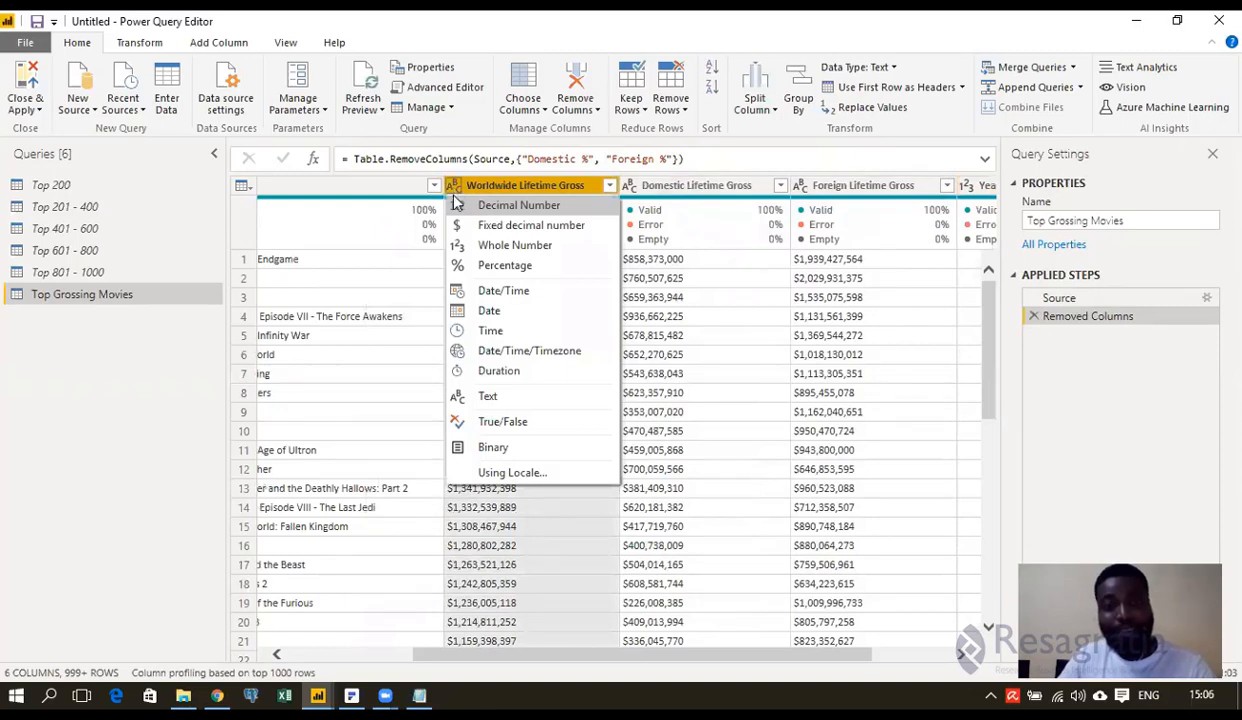
left_click(478, 246)
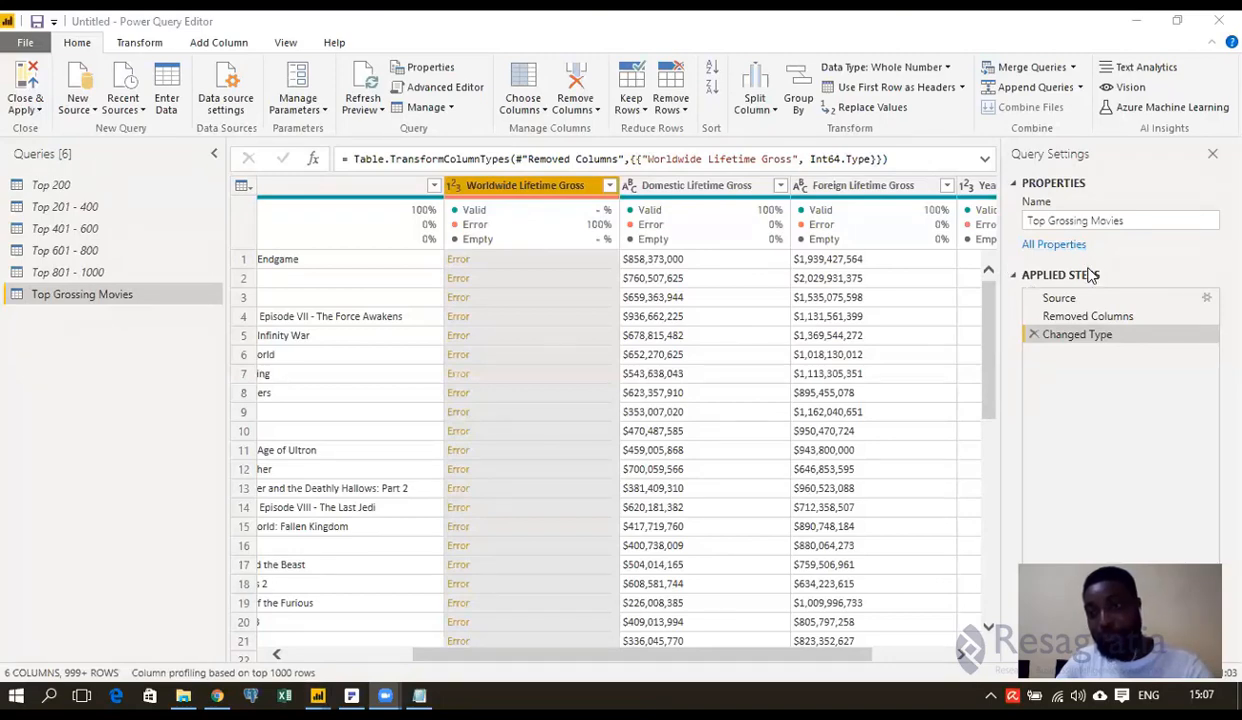
left_click(1113, 318)
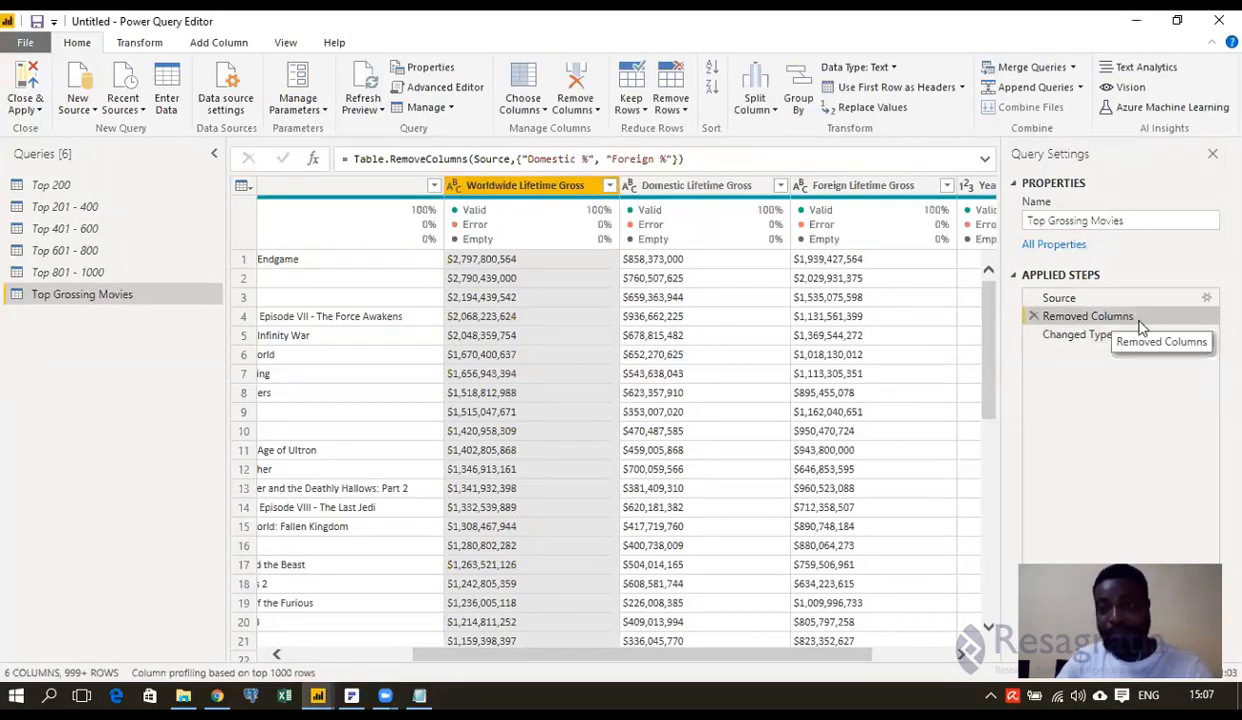
- Delete the Changed Type step from the Top Grossing Movies query's applied steps
left_click(1116, 334)
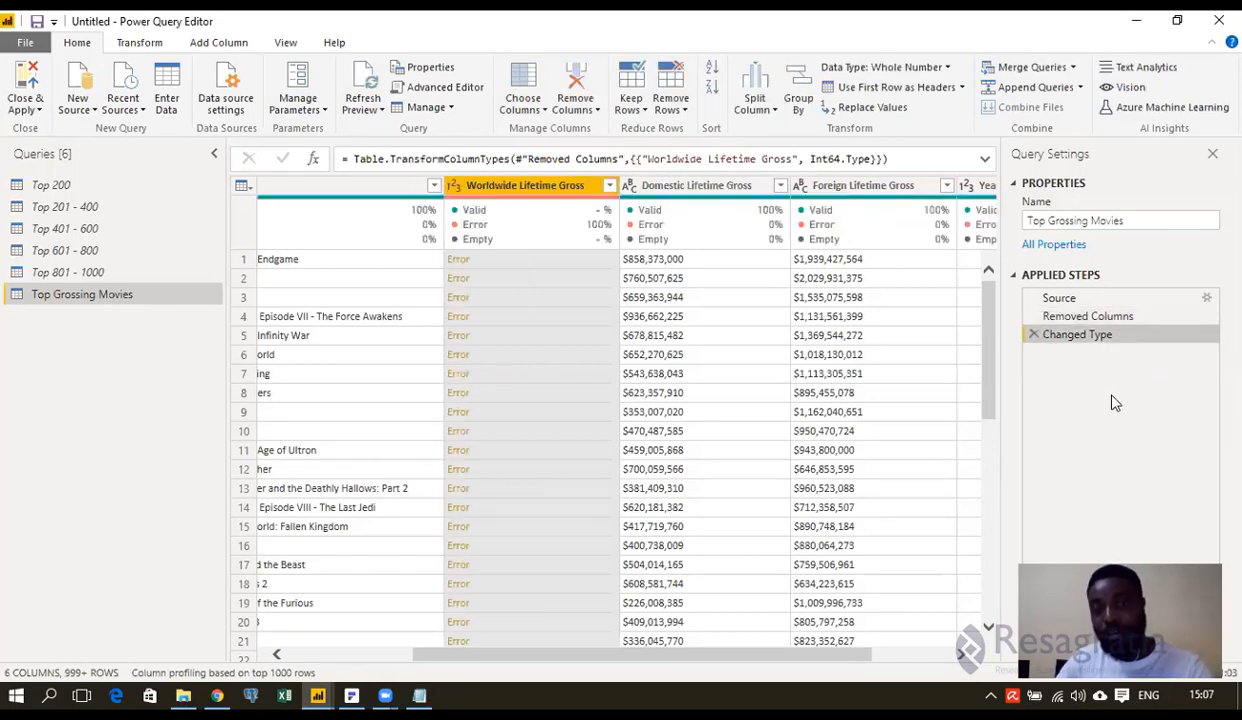
left_click(1034, 335)
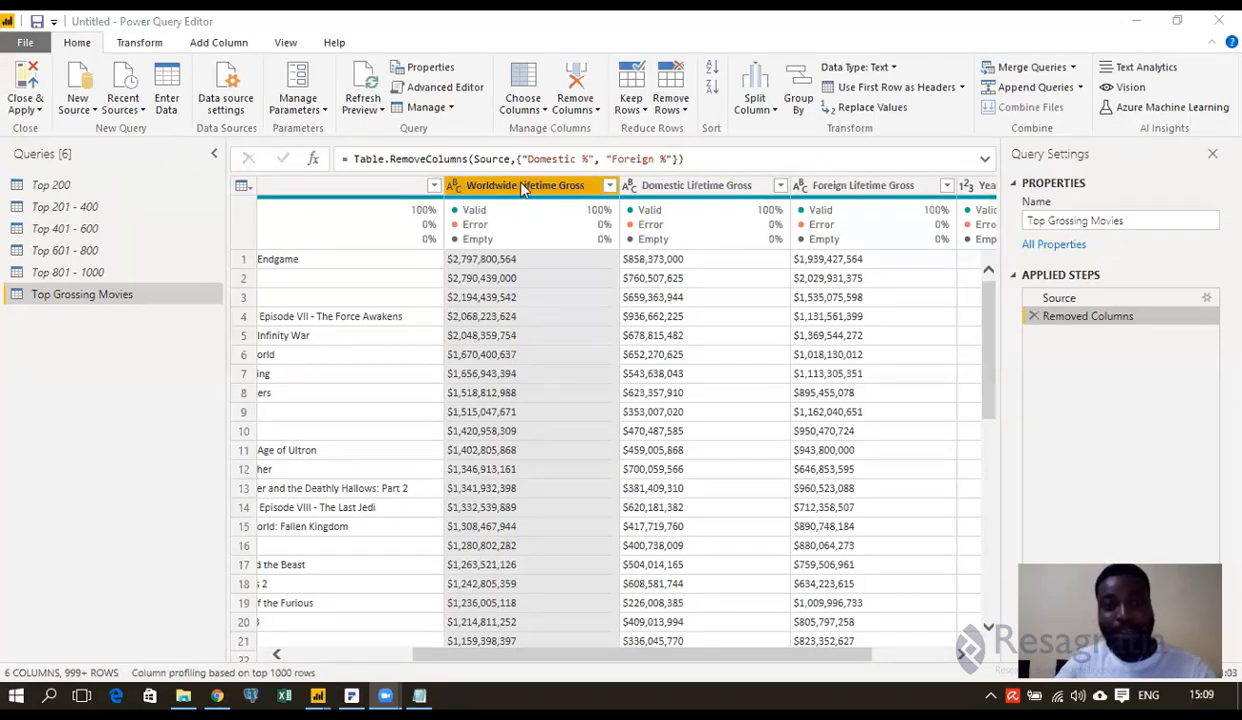
- Split the Worldwide Lifetime Gross column by the custom delimiter $ at each occurrence of the delimiter
left_click(140, 44)
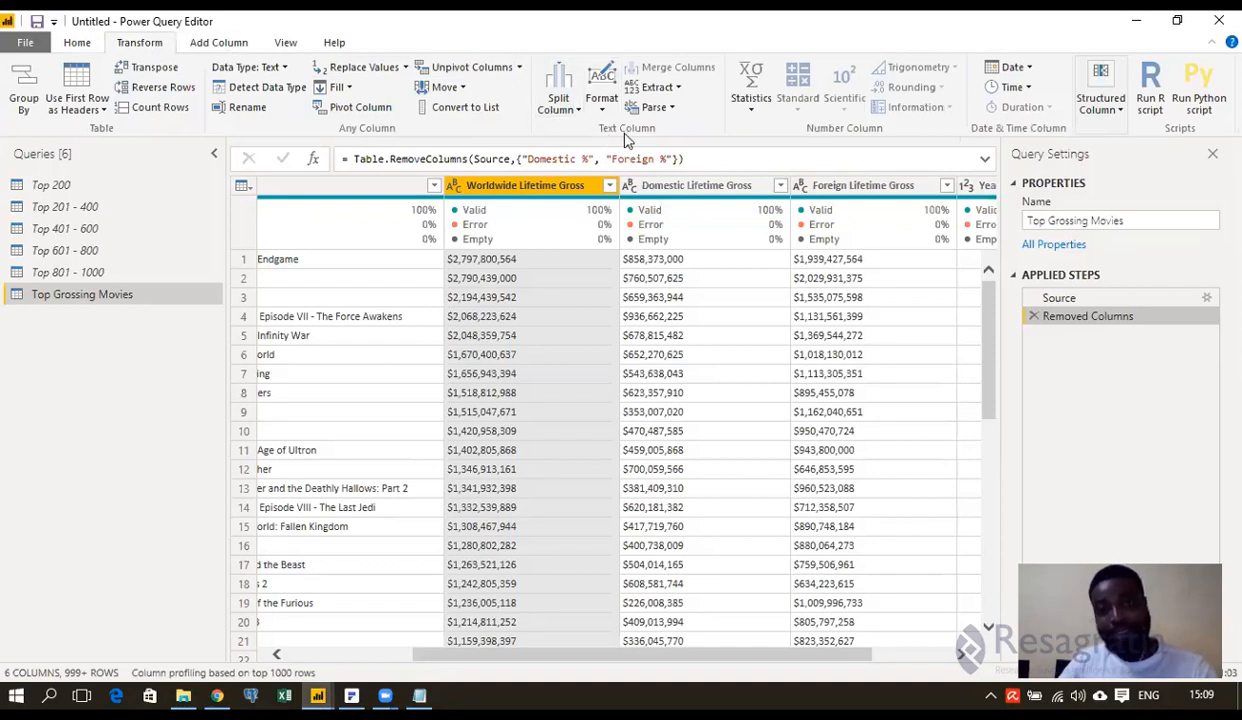
left_click(577, 111)
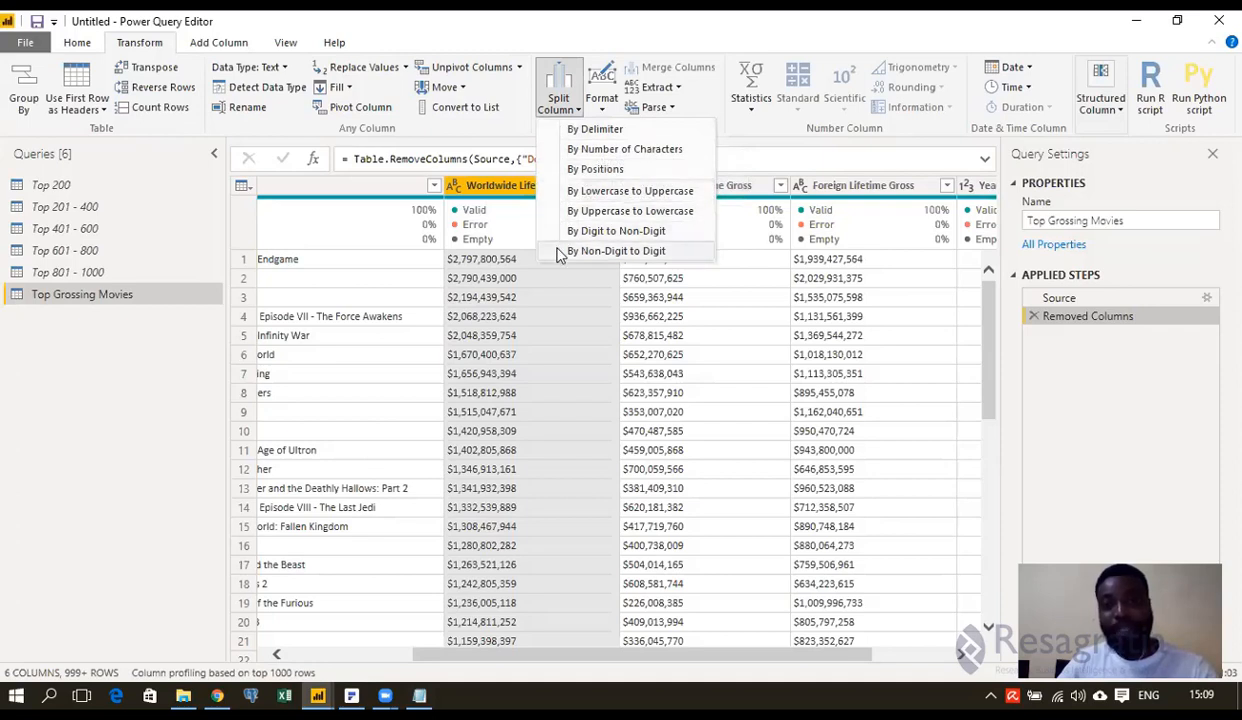
left_click(548, 131)
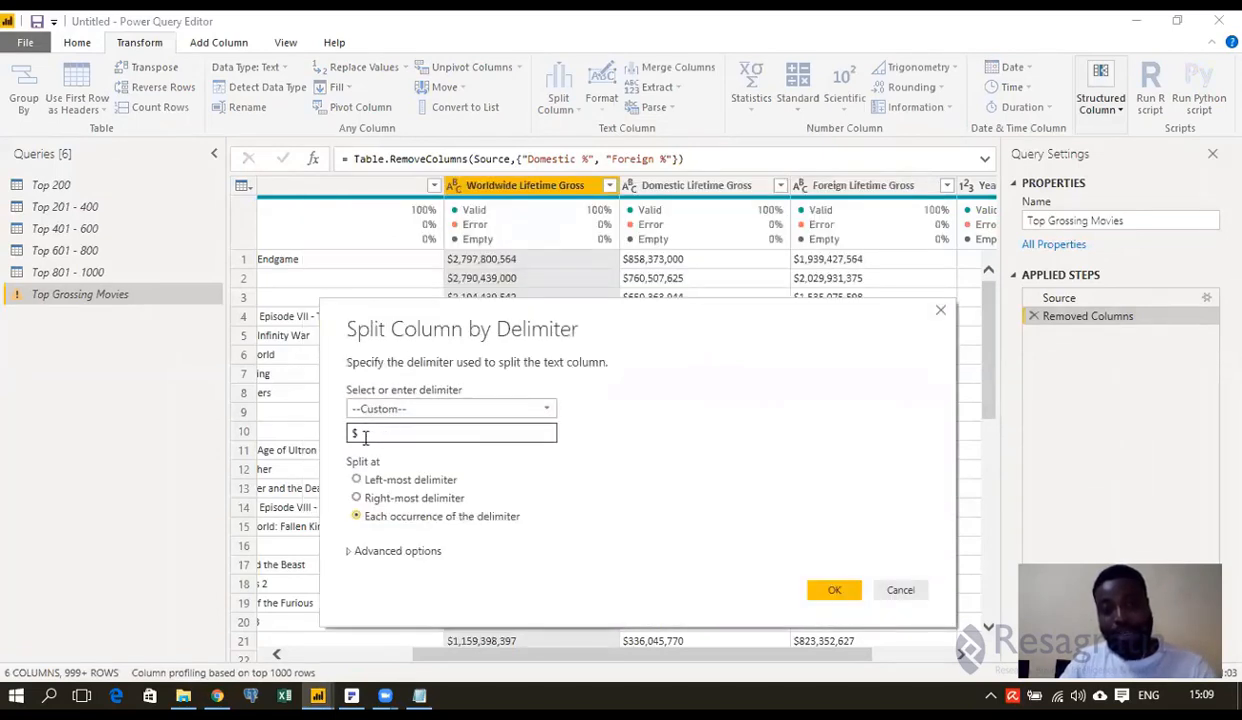
left_click(365, 436)
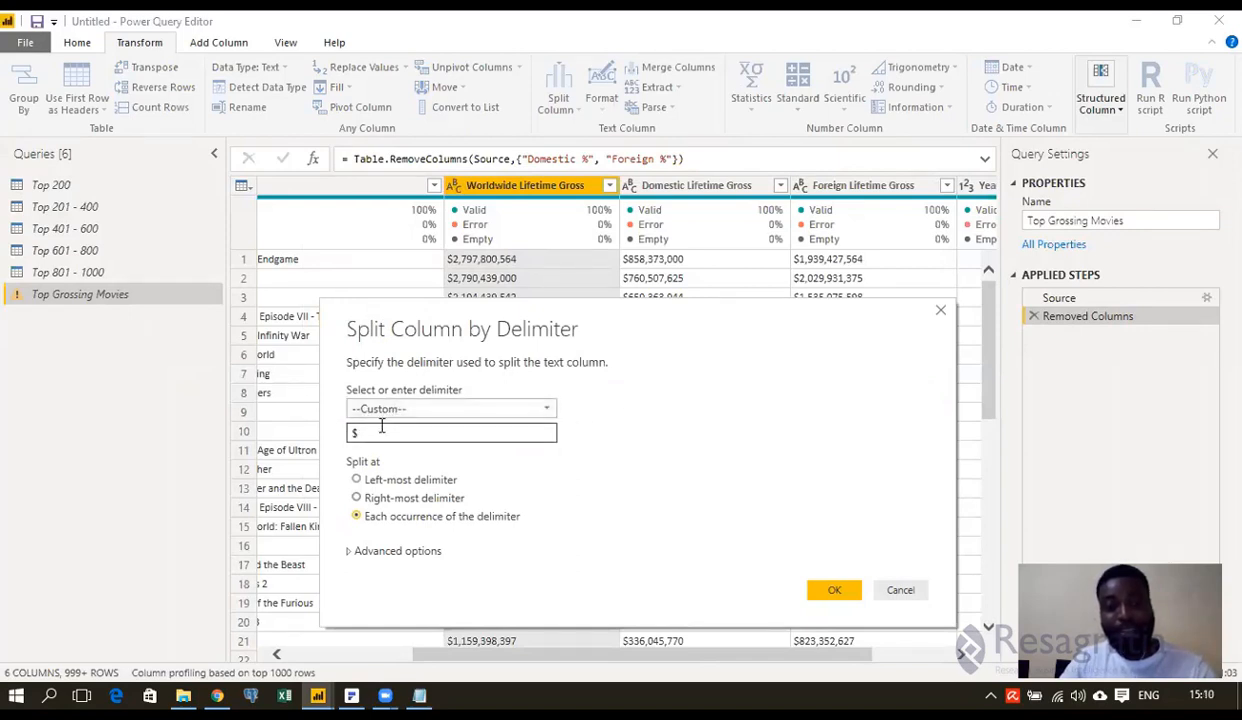
left_click(547, 410)
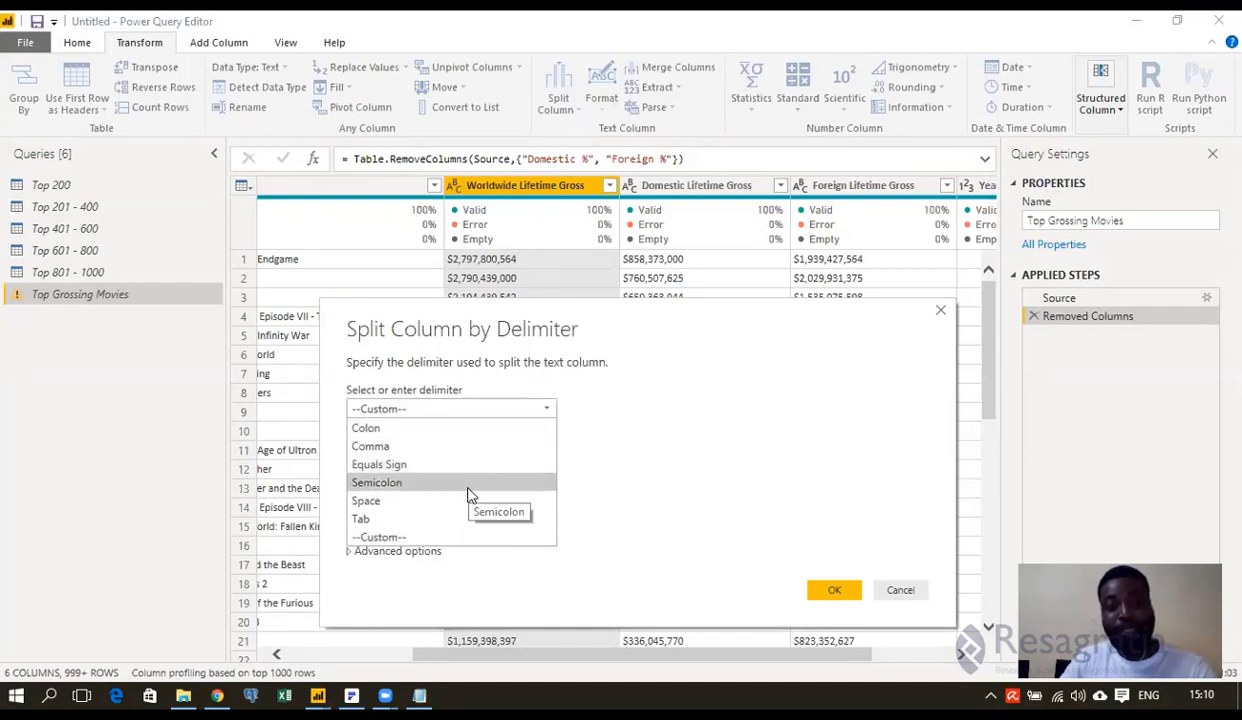
left_click(452, 540)
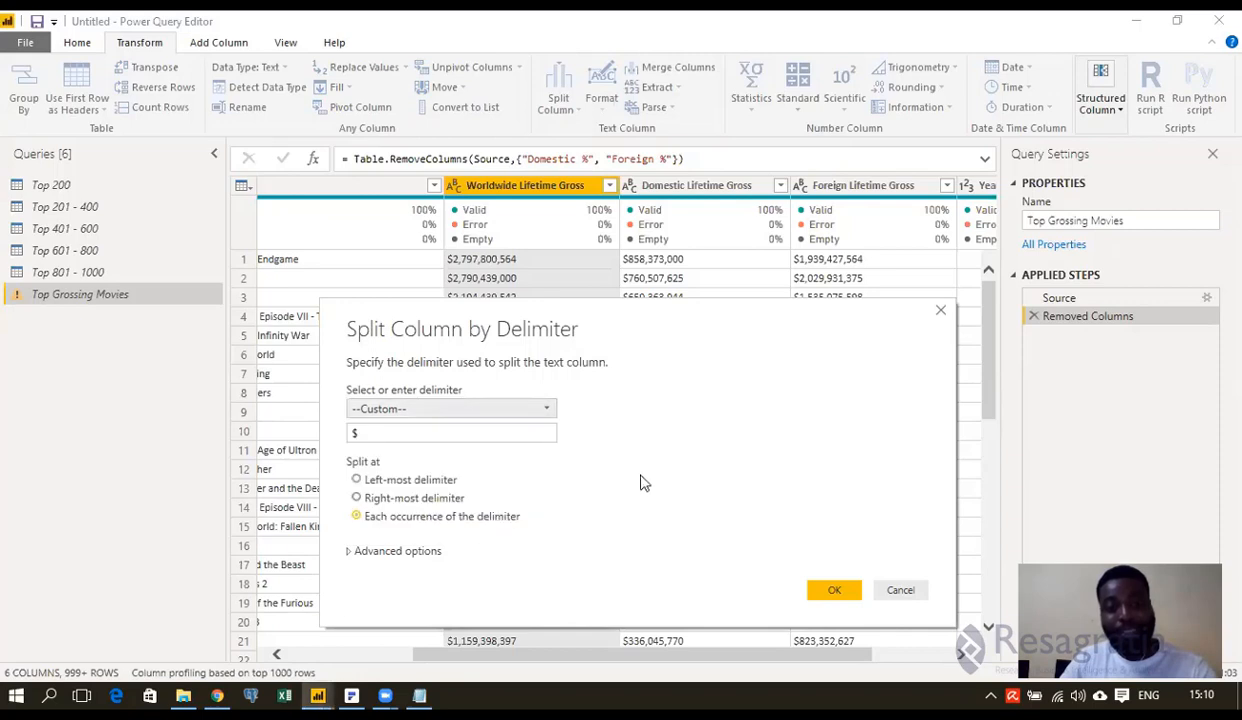
double_click(365, 435)
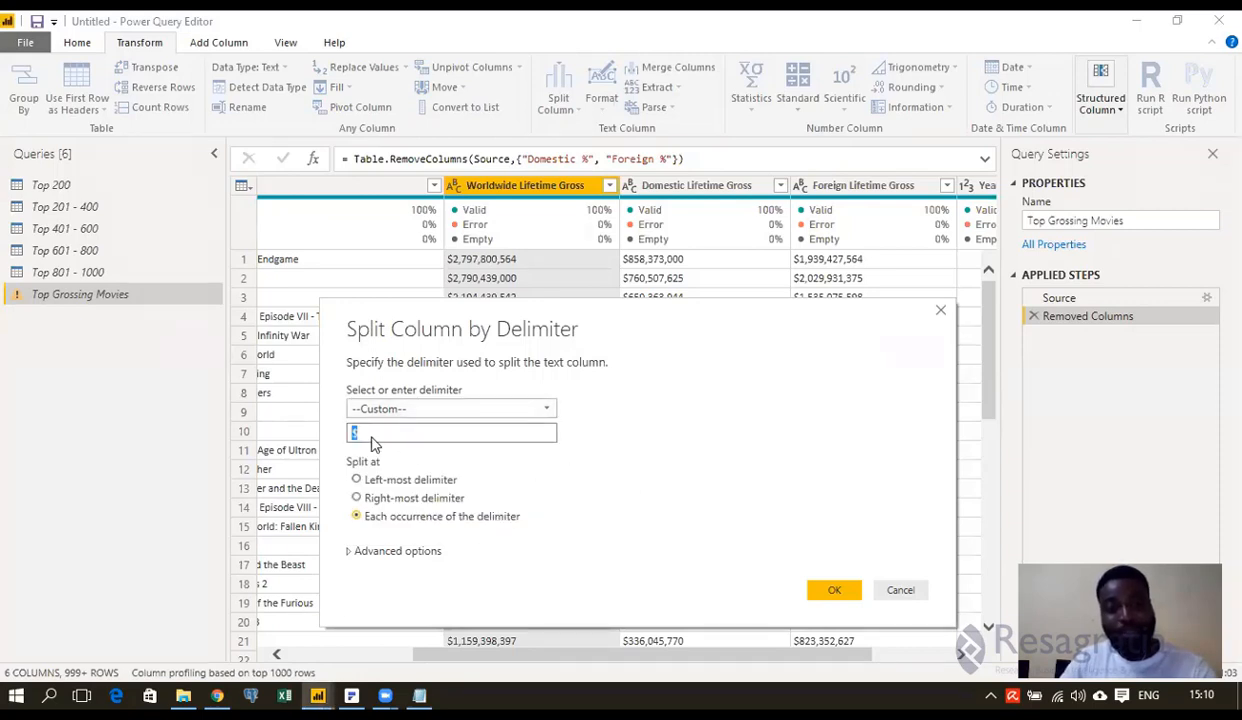
type("$")
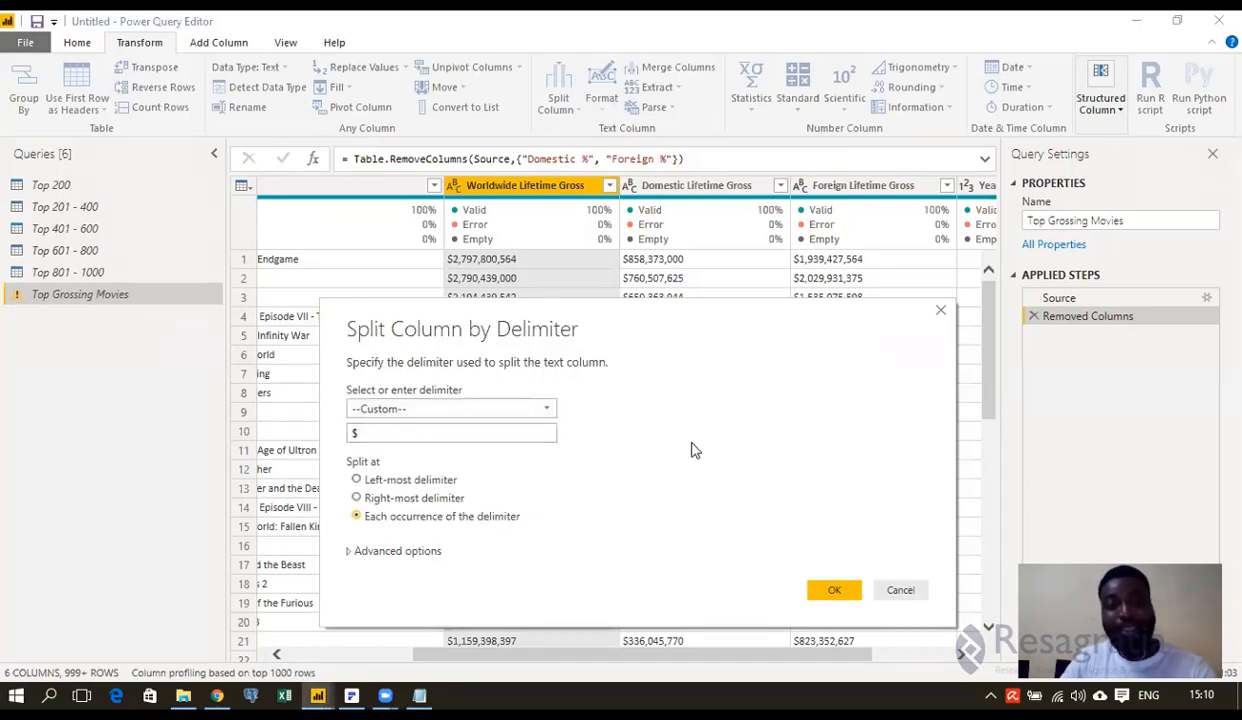
left_click(838, 591)
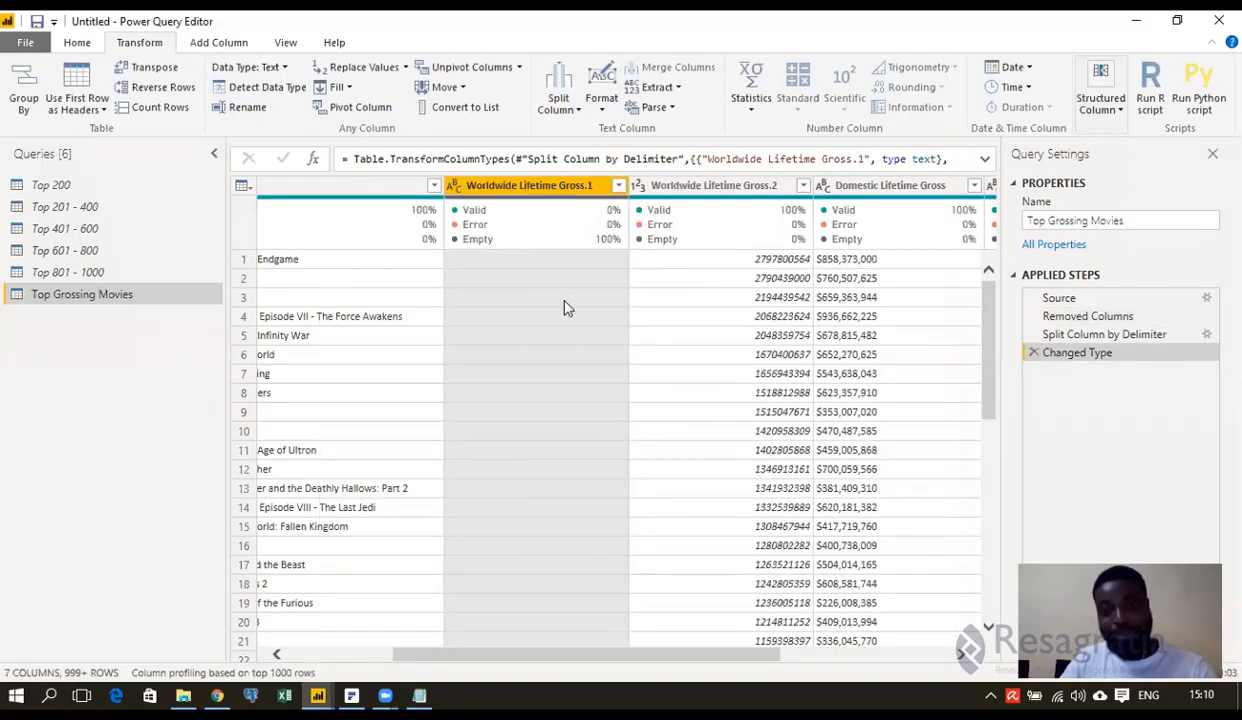
- Examine the two split Worldwide Lifetime Gross columns and load the full list of distinct values for Worldwide Lifetime Gross.1
scroll(564, 307, "down", 3)
scroll(567, 312, "up", 3)
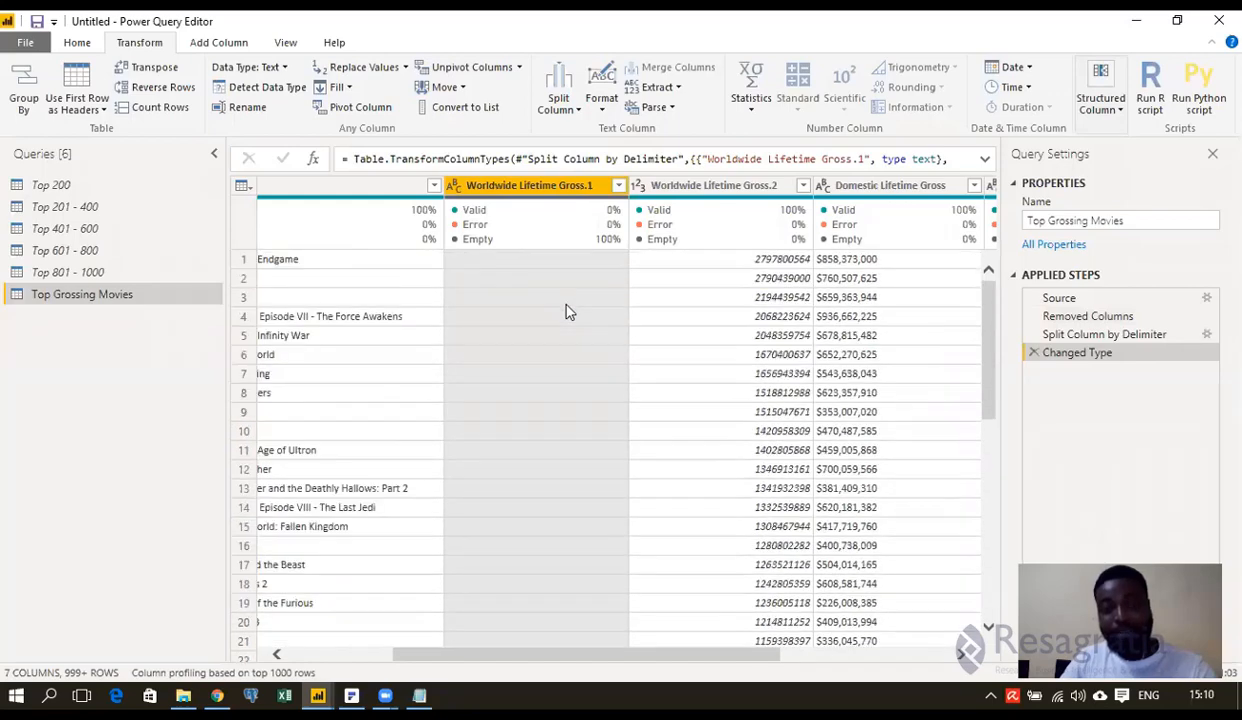
scroll(565, 312, "down", 3)
scroll(565, 312, "up", 3)
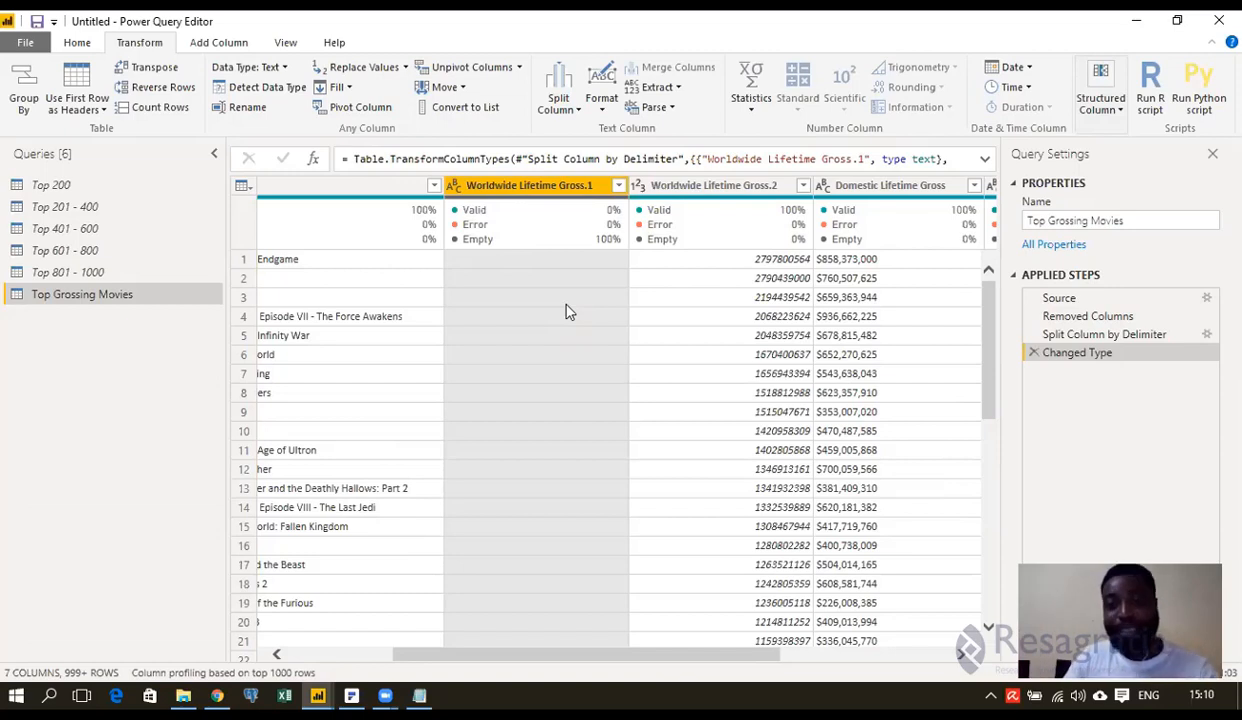
left_click(738, 190)
left_click(537, 188)
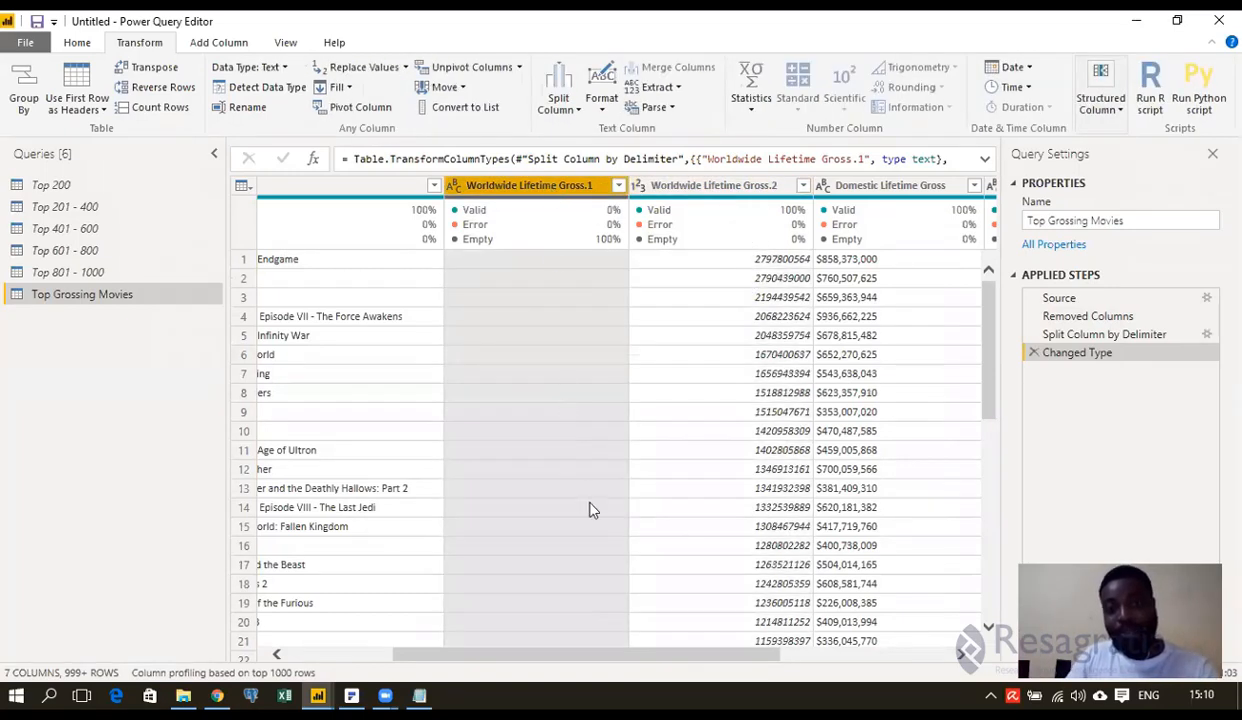
left_click(617, 185)
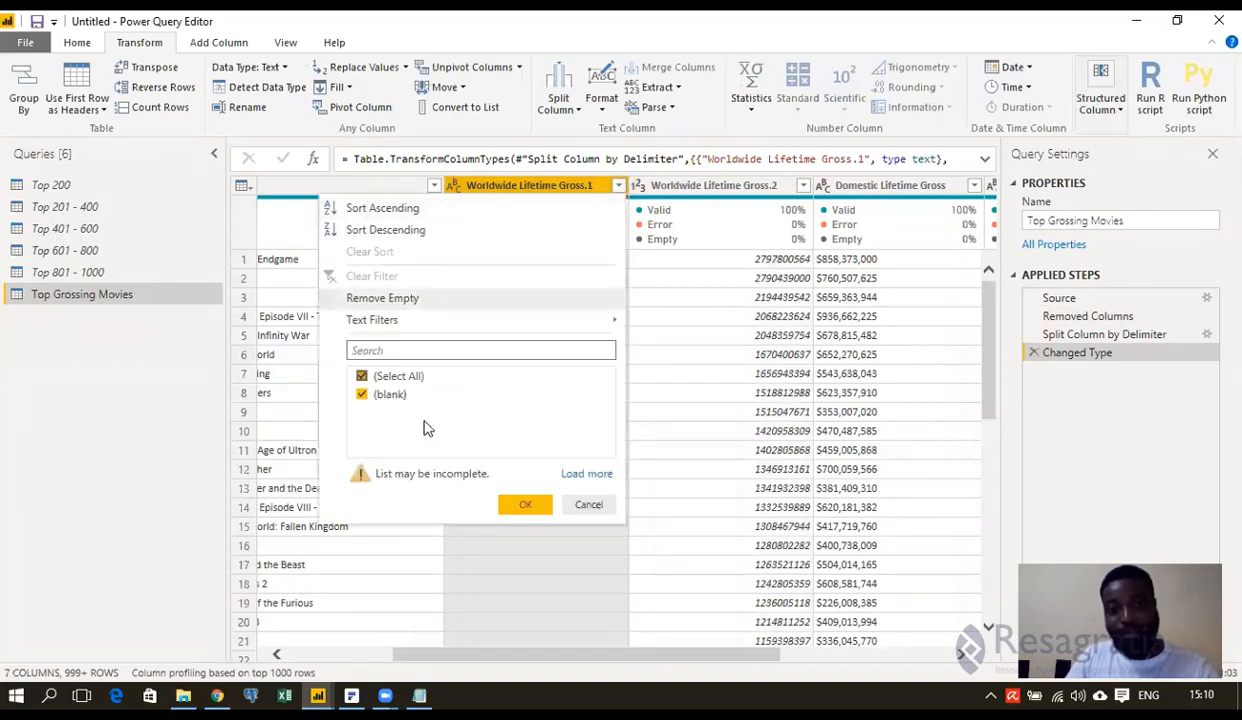
left_click(586, 474)
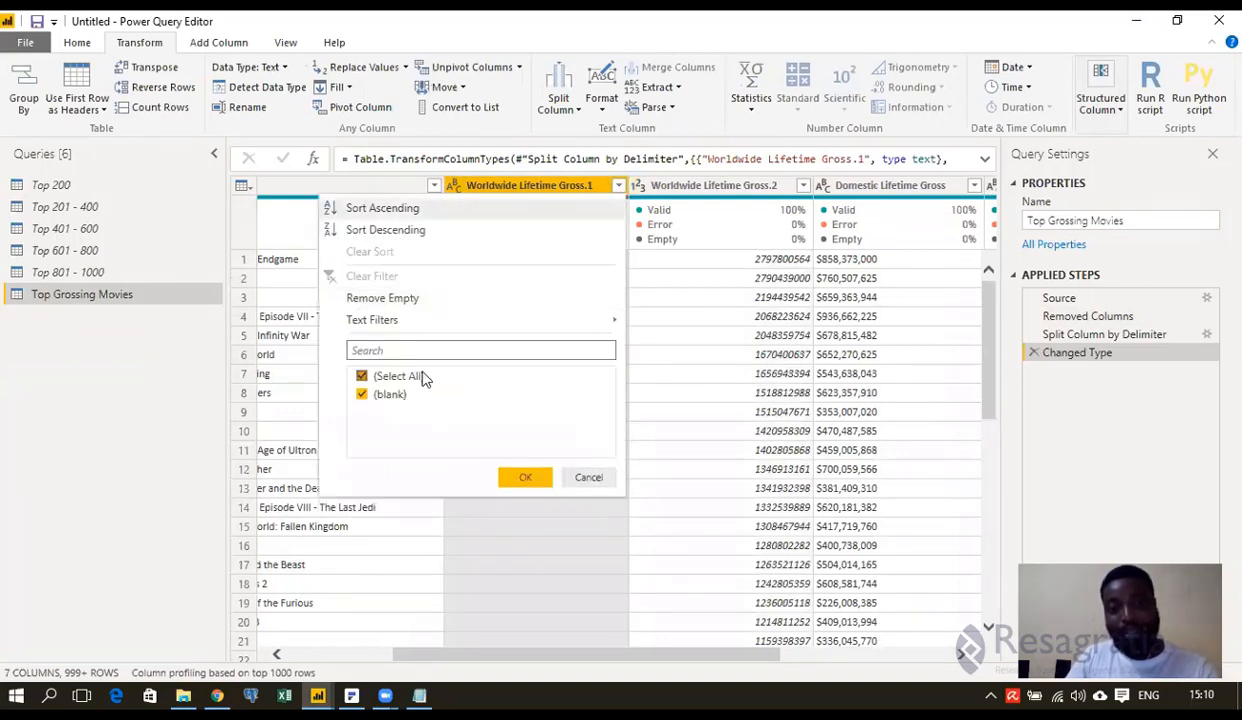
left_click(592, 477)
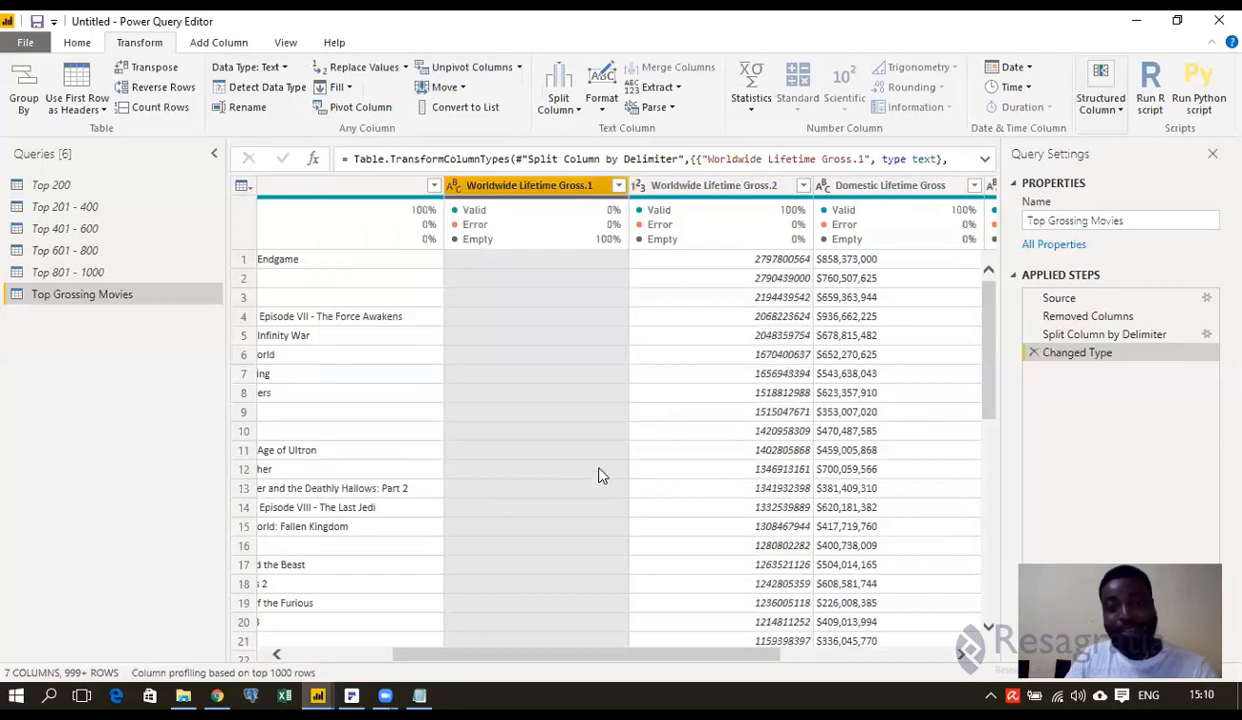
right_click(543, 191)
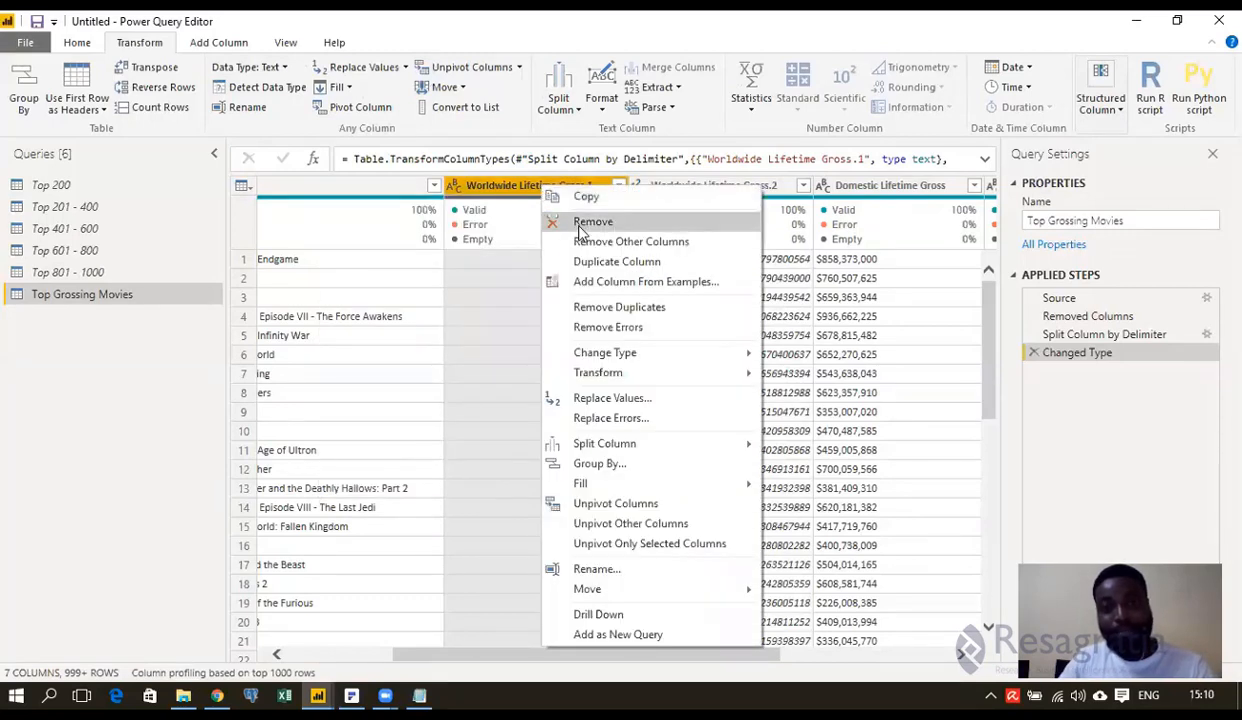
left_click(510, 192)
- Split the Domestic Lifetime Gross column by the custom delimiter $ at each occurrence of the delimiter
left_click(878, 192)
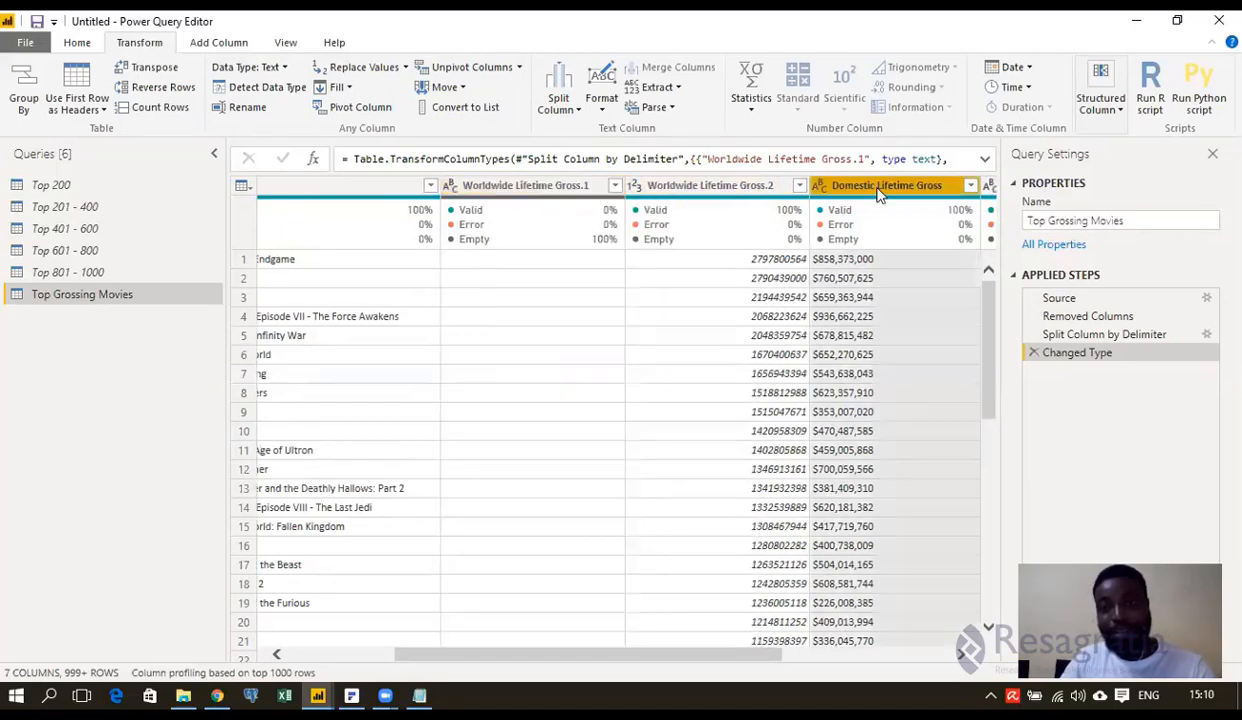
left_click_drag(660, 654, 830, 654)
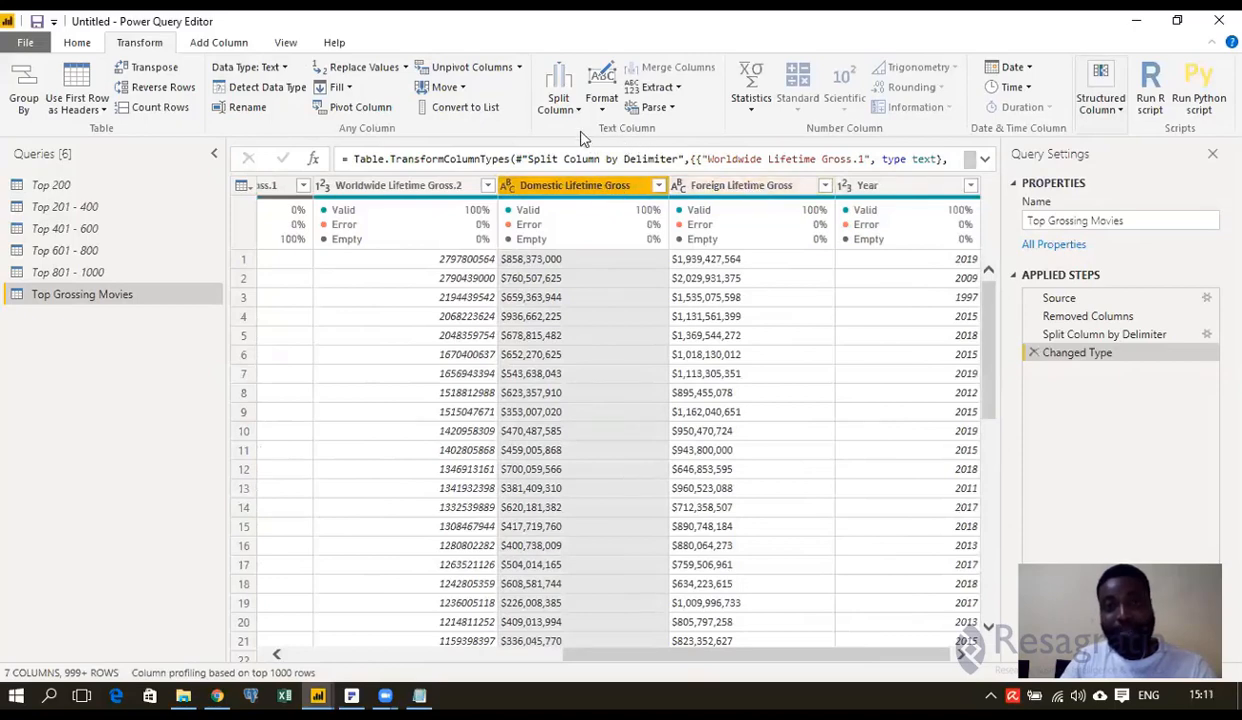
left_click(557, 104)
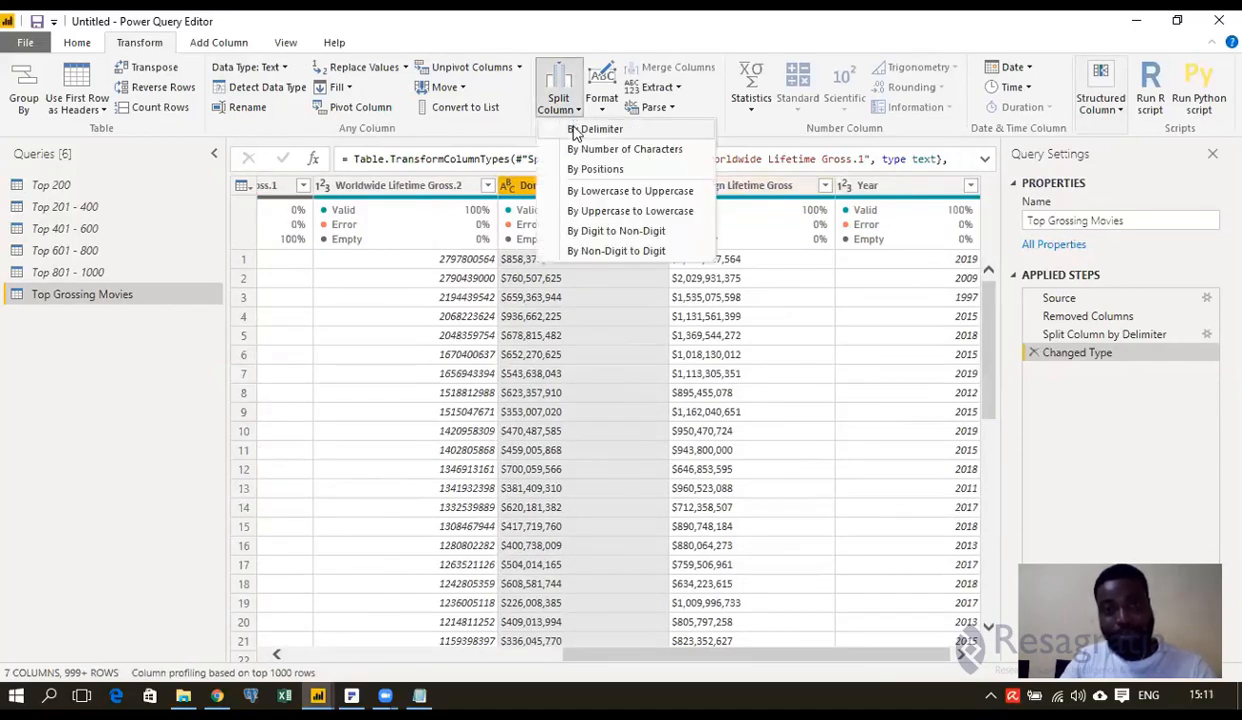
left_click(576, 131)
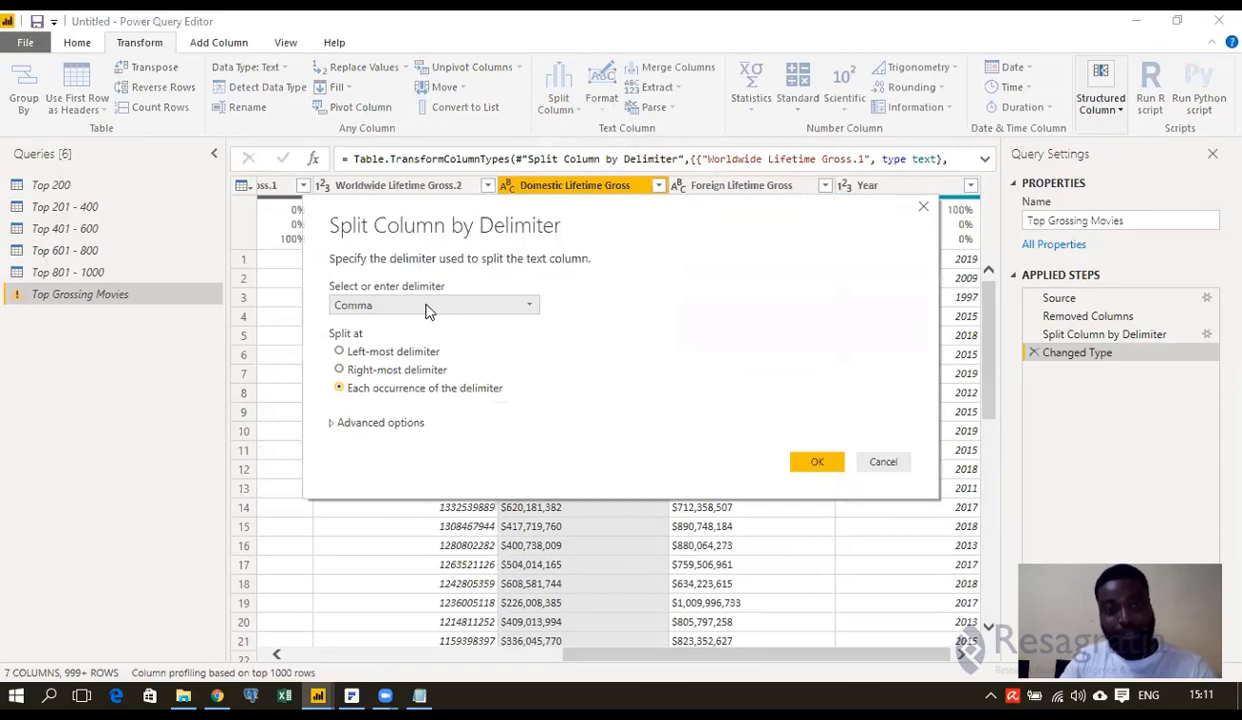
left_click(427, 307)
left_click(390, 435)
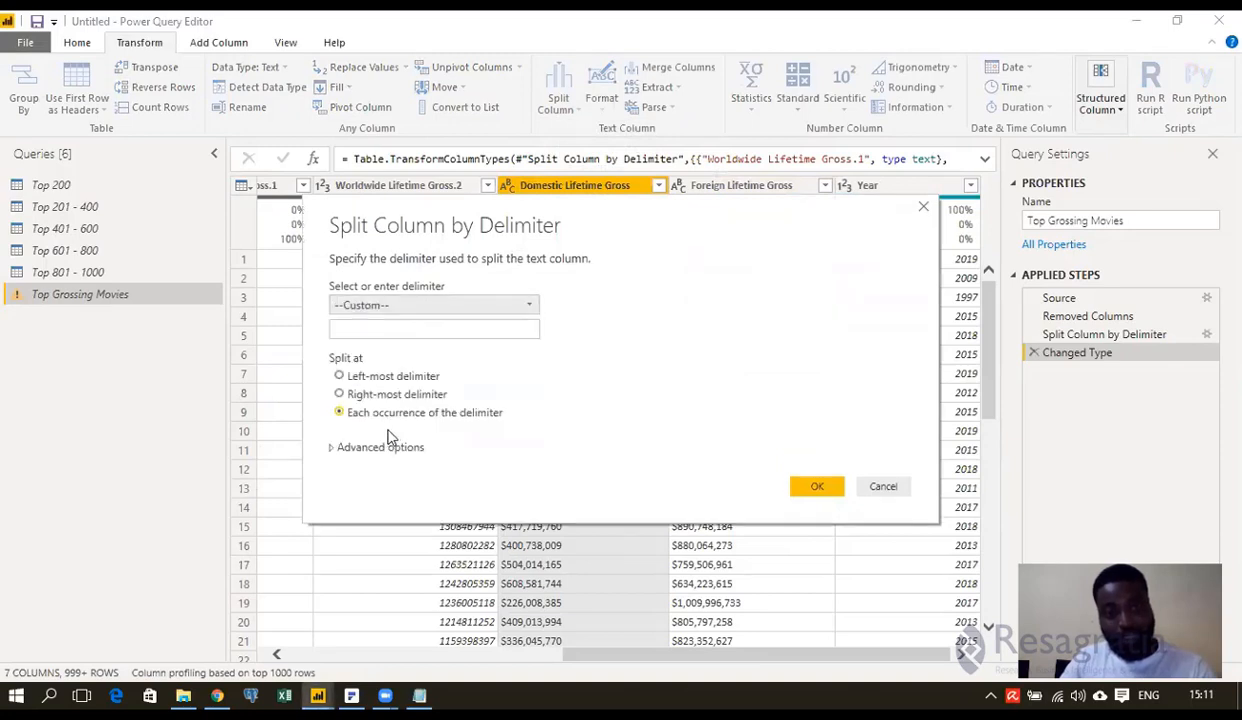
left_click(383, 327)
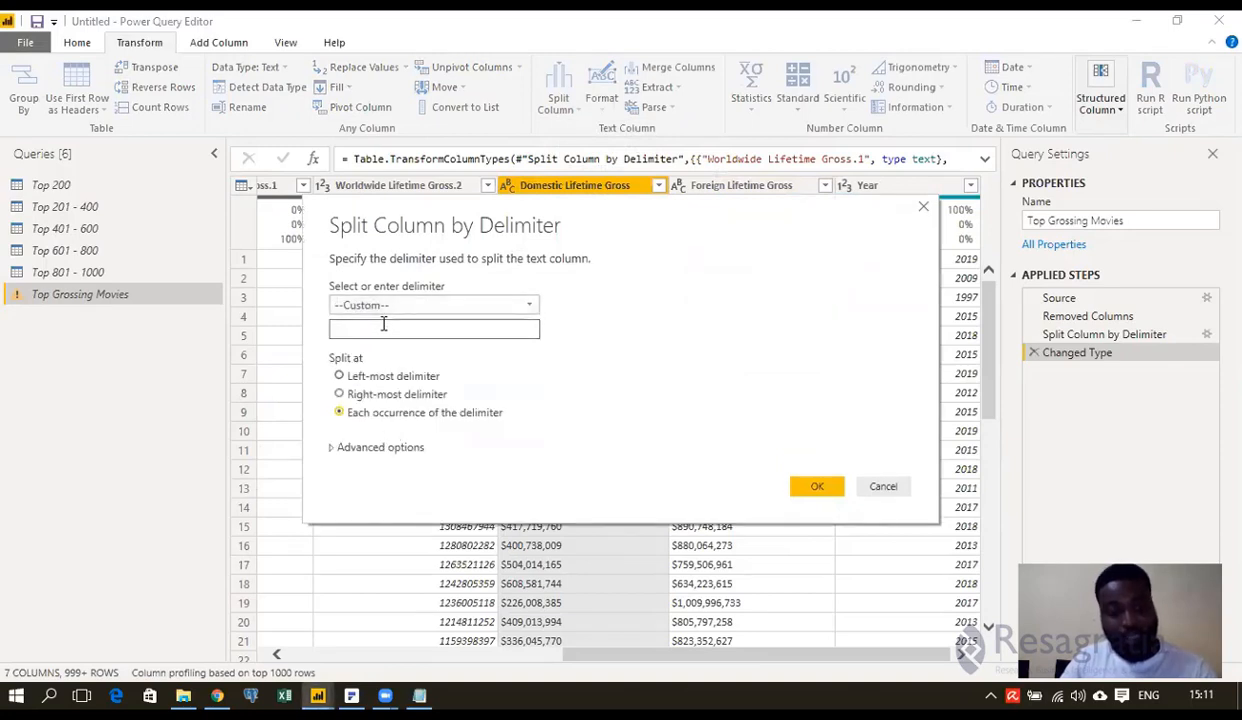
left_click(817, 487)
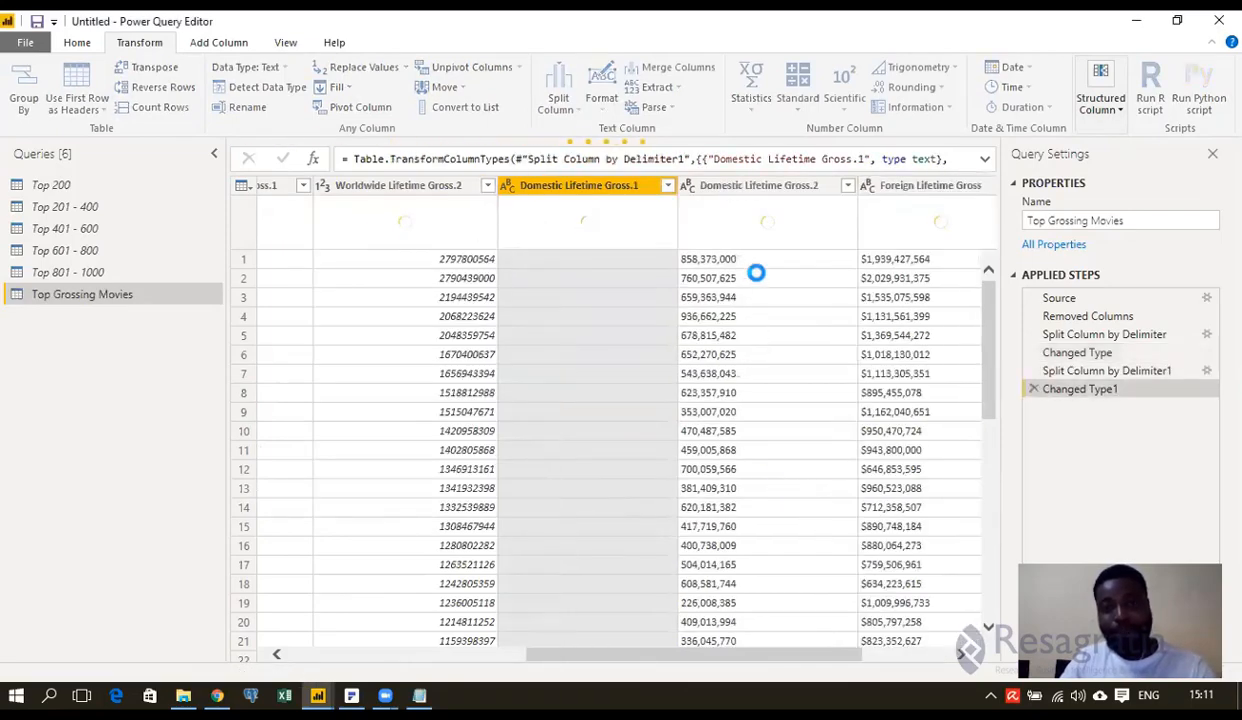
left_click(765, 185)
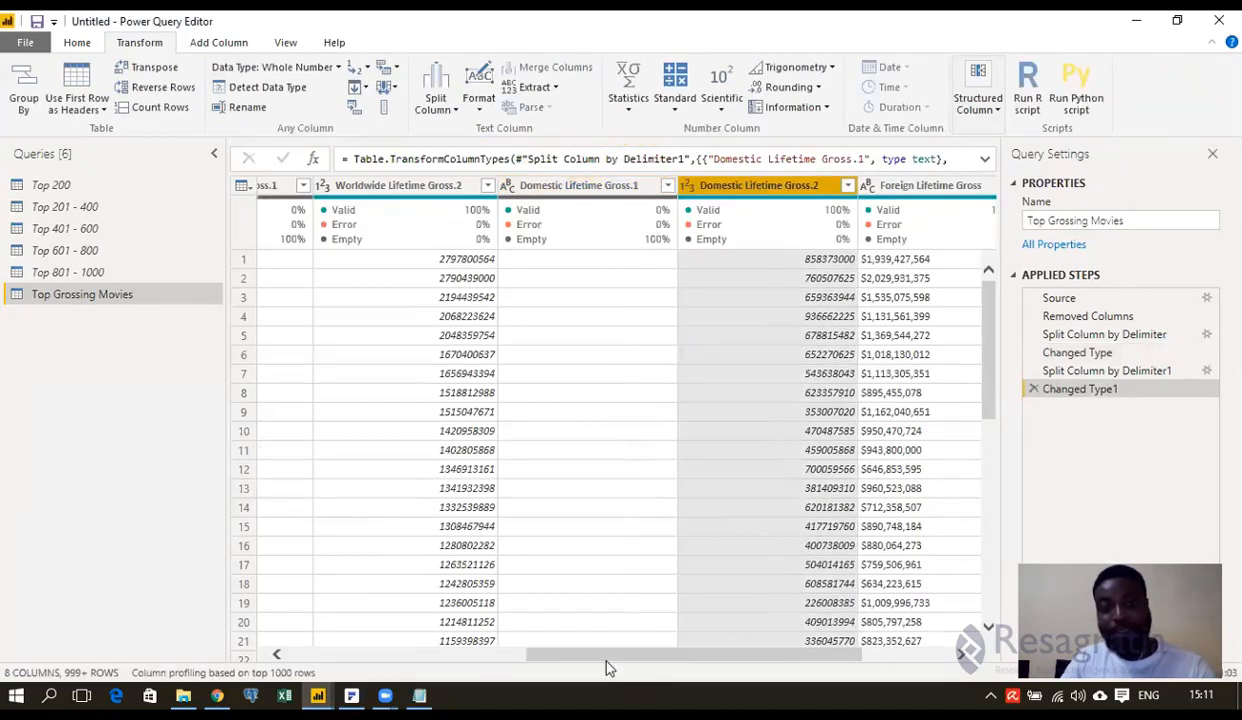
- Split the Foreign Lifetime Gross column by the custom delimiter $ at each occurrence of the delimiter
left_click_drag(622, 660, 712, 658)
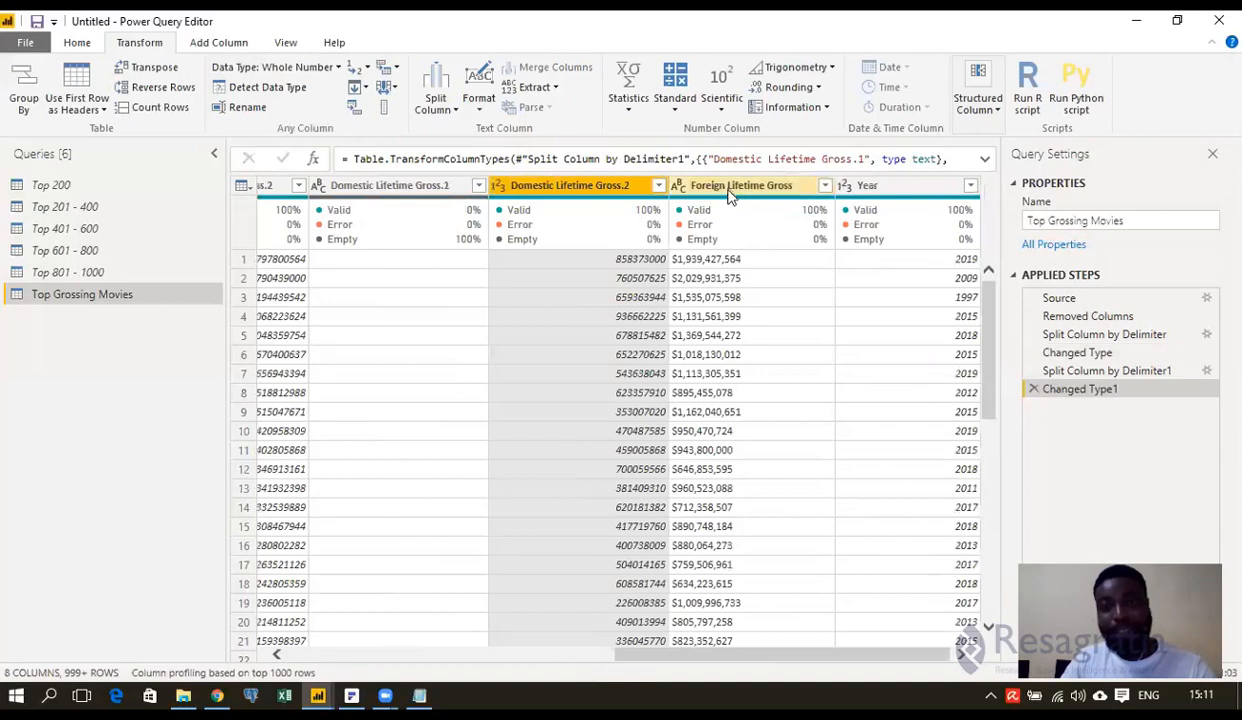
left_click(728, 190)
left_click(573, 110)
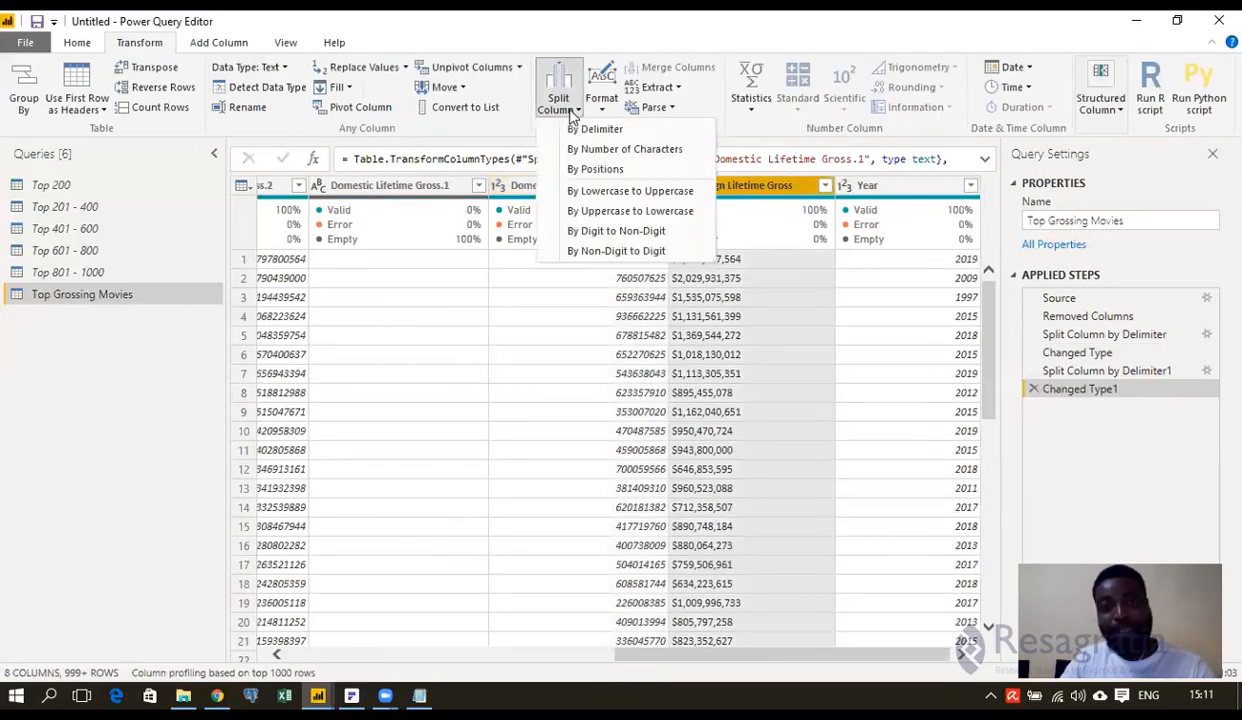
left_click(550, 130)
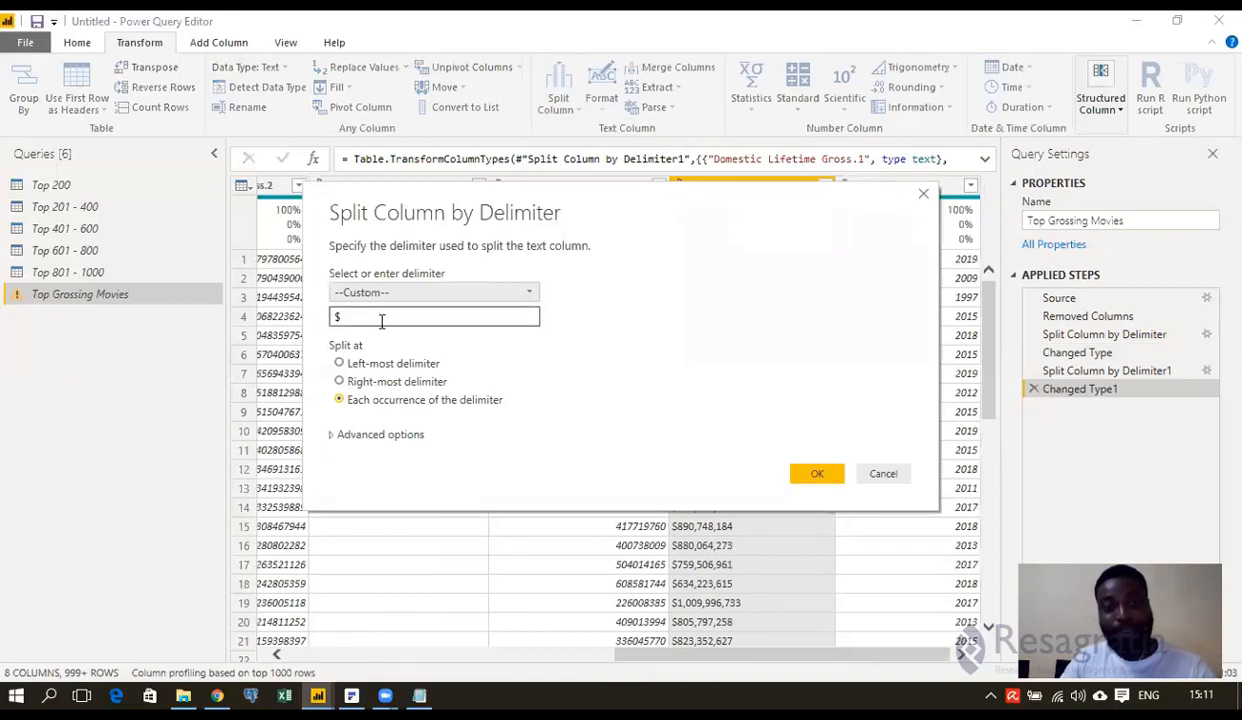
left_click(815, 474)
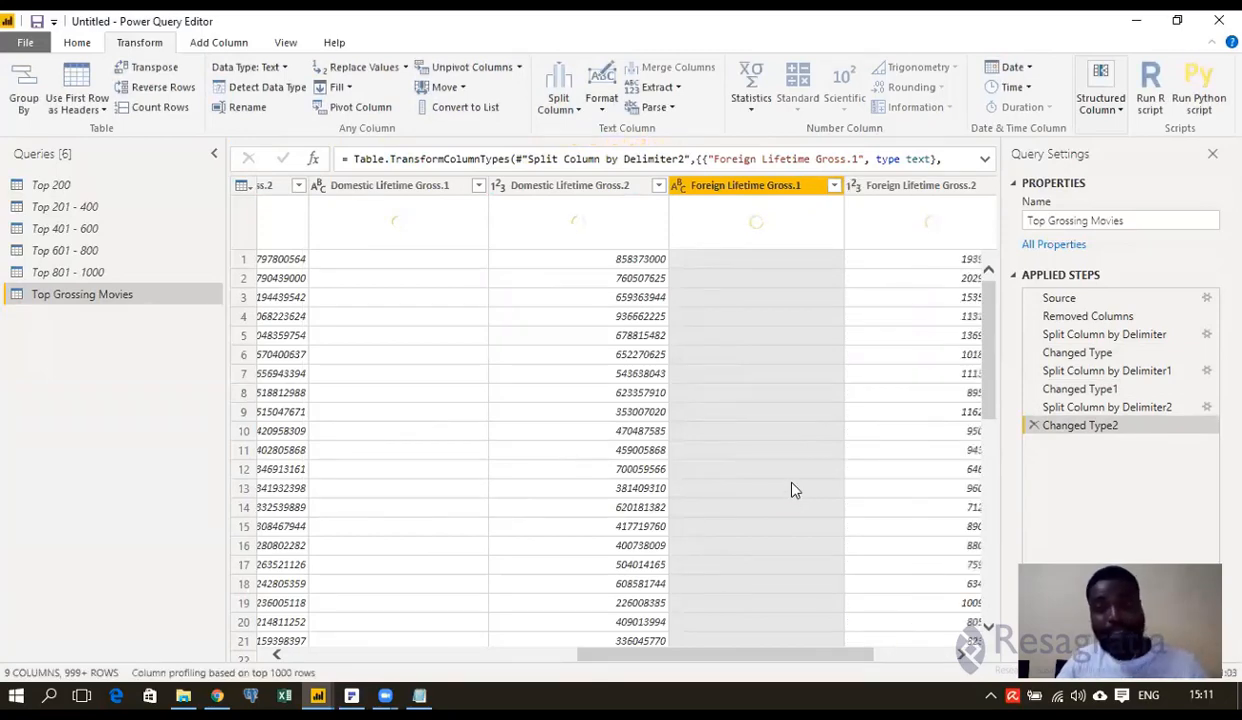
- Remove the Worldwide Lifetime Gross.1, Domestic Lifetime Gross.1 and Foreign Lifetime Gross.1 columns together
left_click_drag(731, 657, 557, 665)
left_click(430, 186)
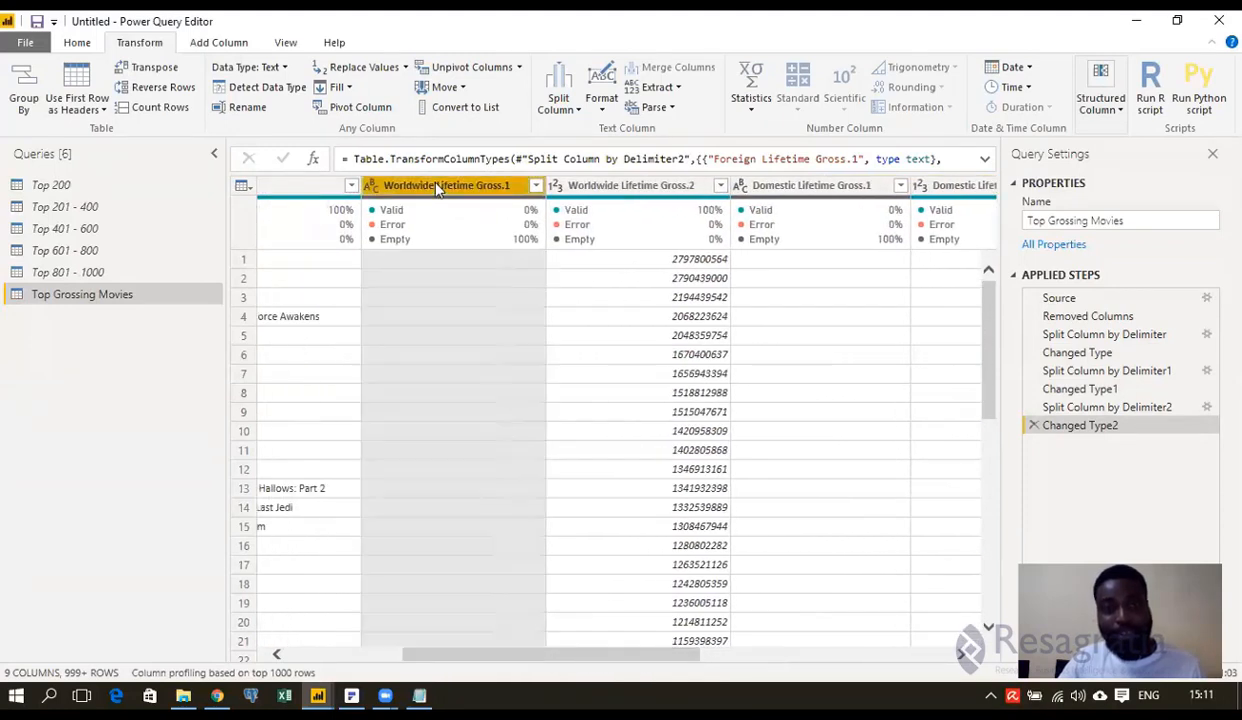
left_click(825, 191, "ctrl")
left_click_drag(582, 657, 715, 657)
left_click(838, 190, "ctrl")
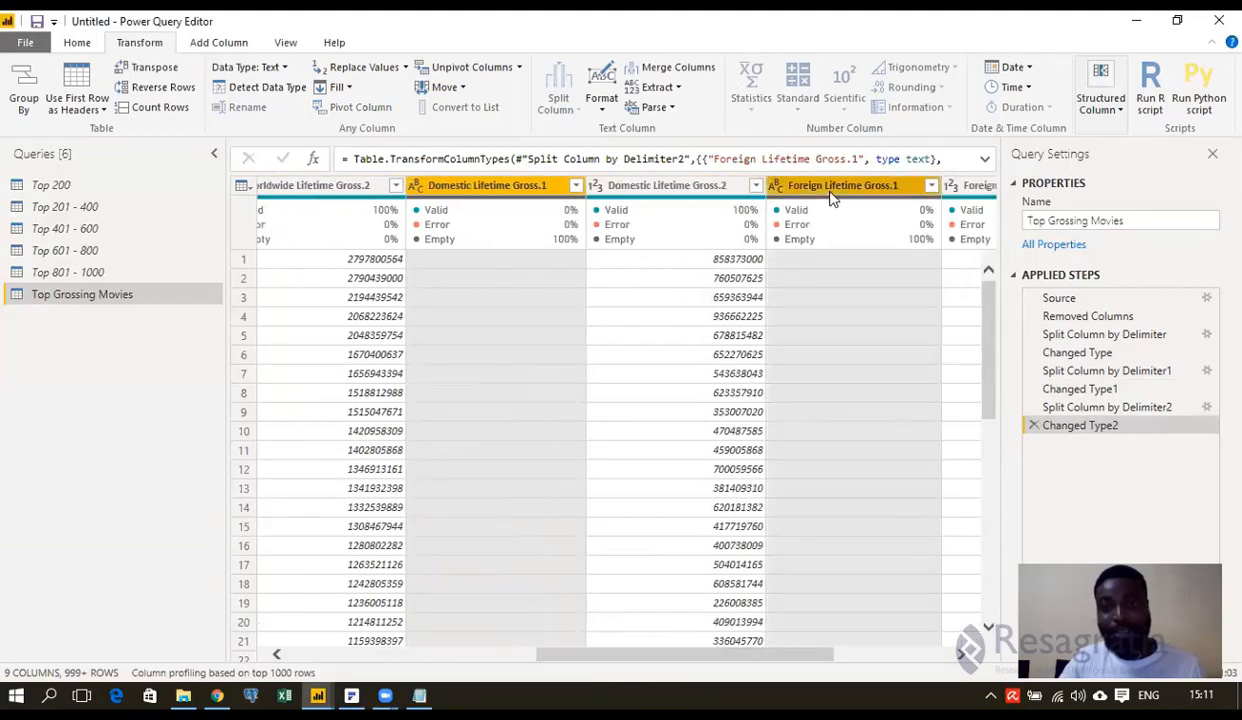
right_click(843, 192)
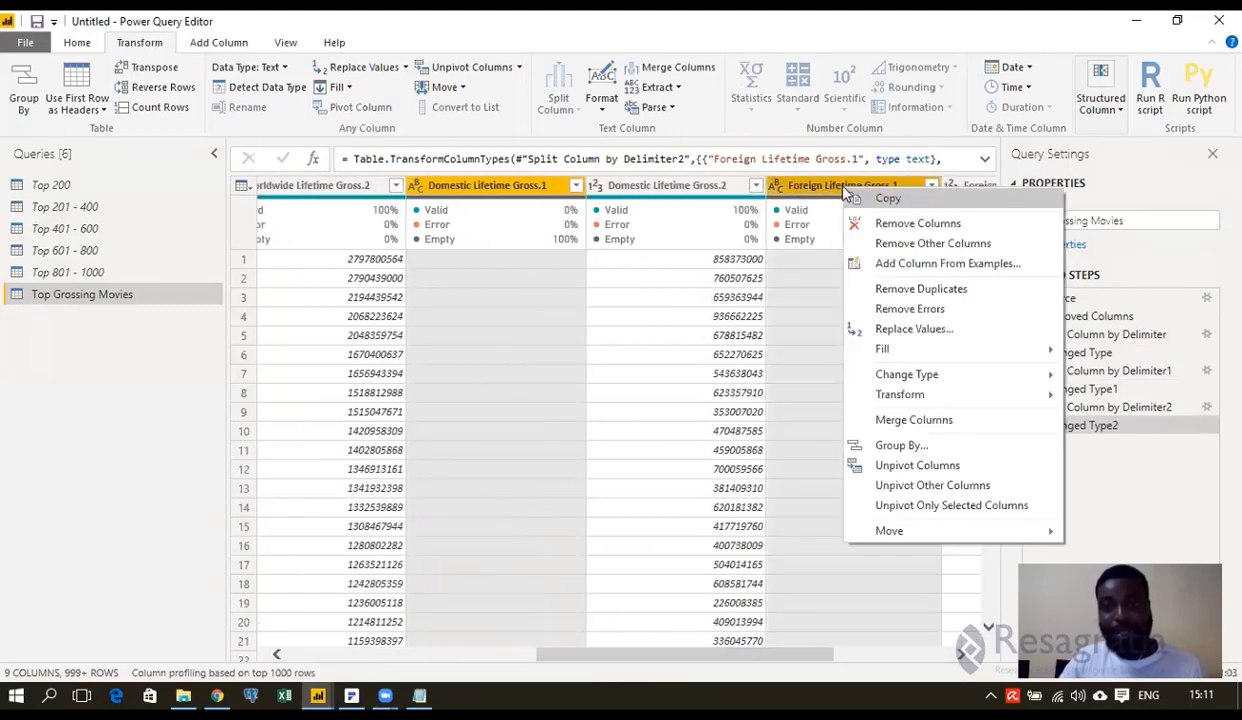
left_click(876, 222)
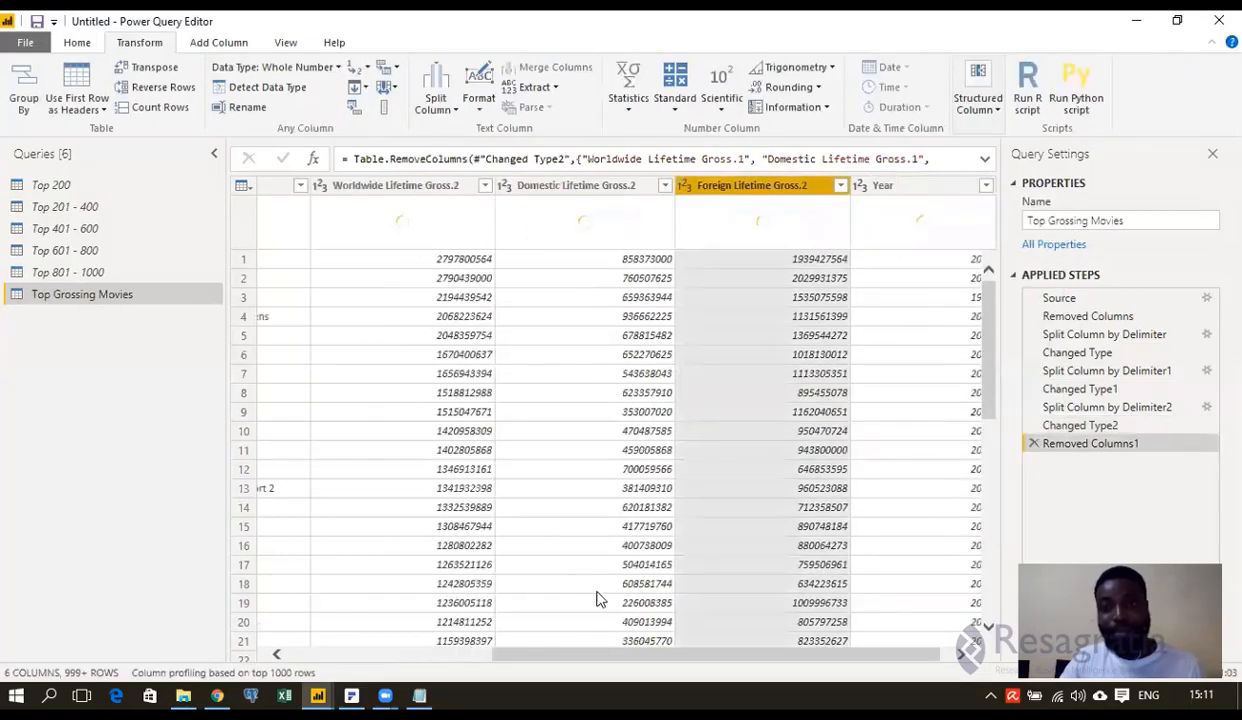
left_click_drag(665, 660, 573, 673)
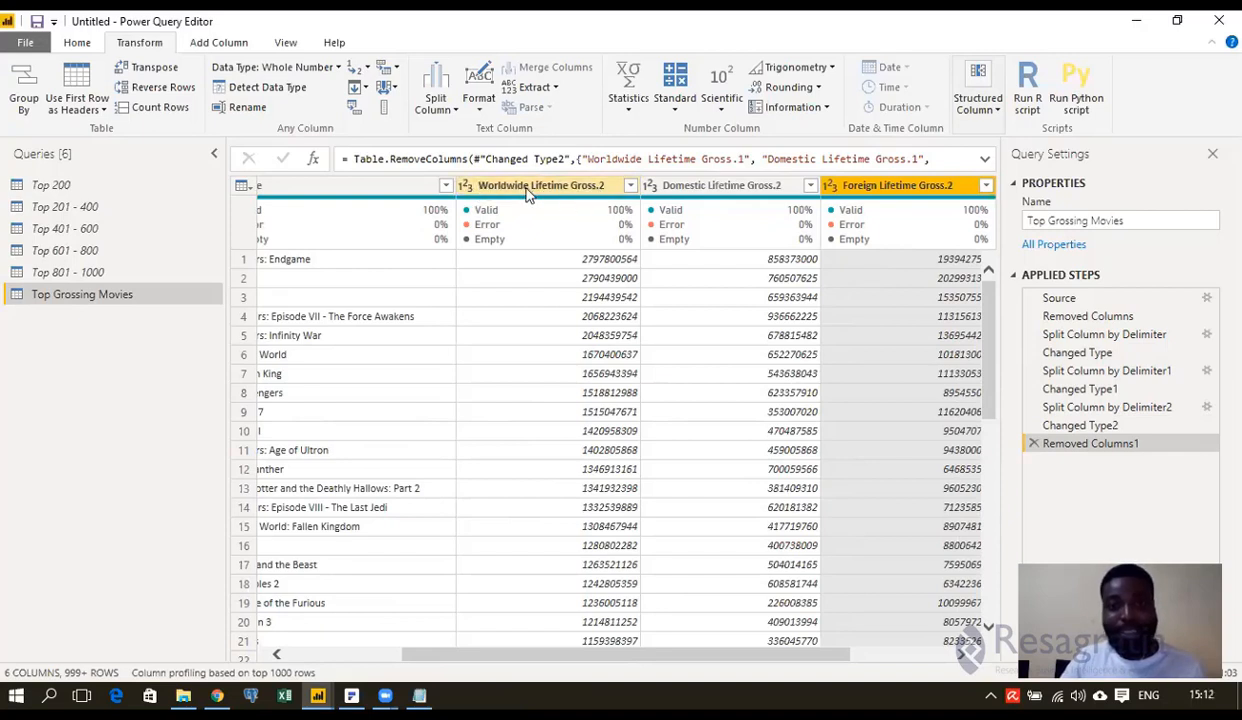
- Rename the Worldwide Lifetime Gross.2 column as Worldwide Lifetime Gross and the Domestic Lifetime Gross.2 column as Domestic
left_click(602, 187)
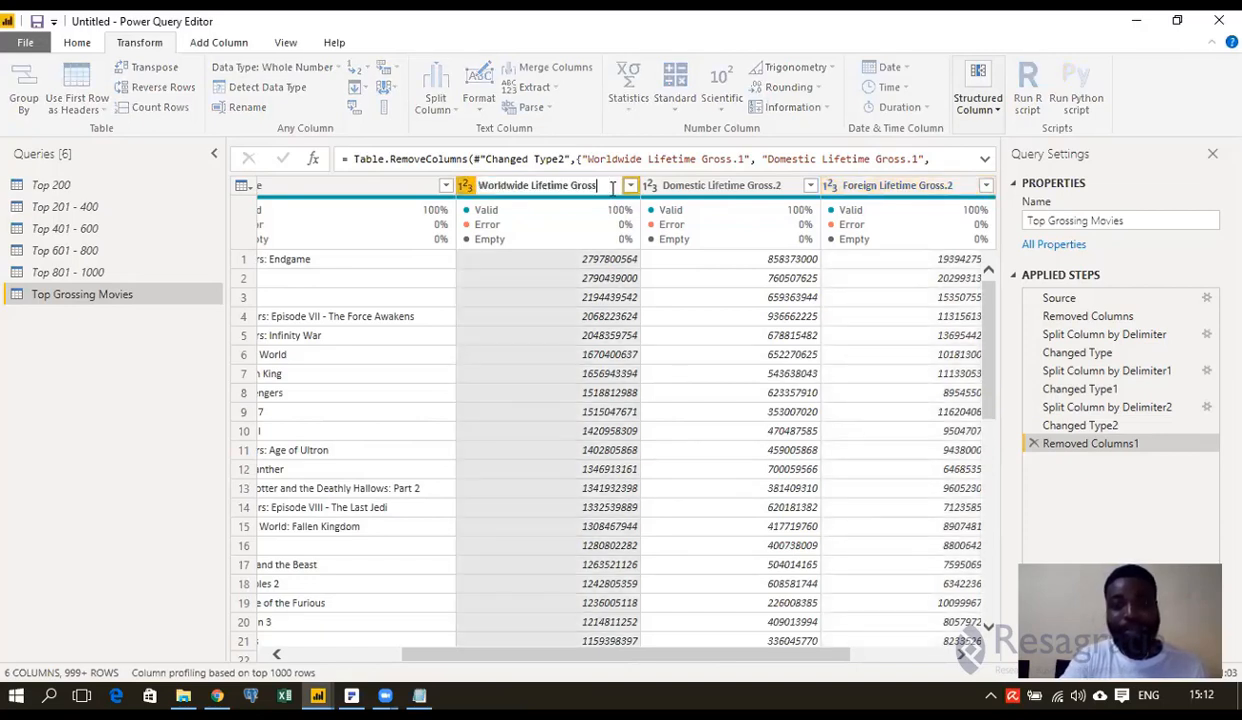
key("Return")
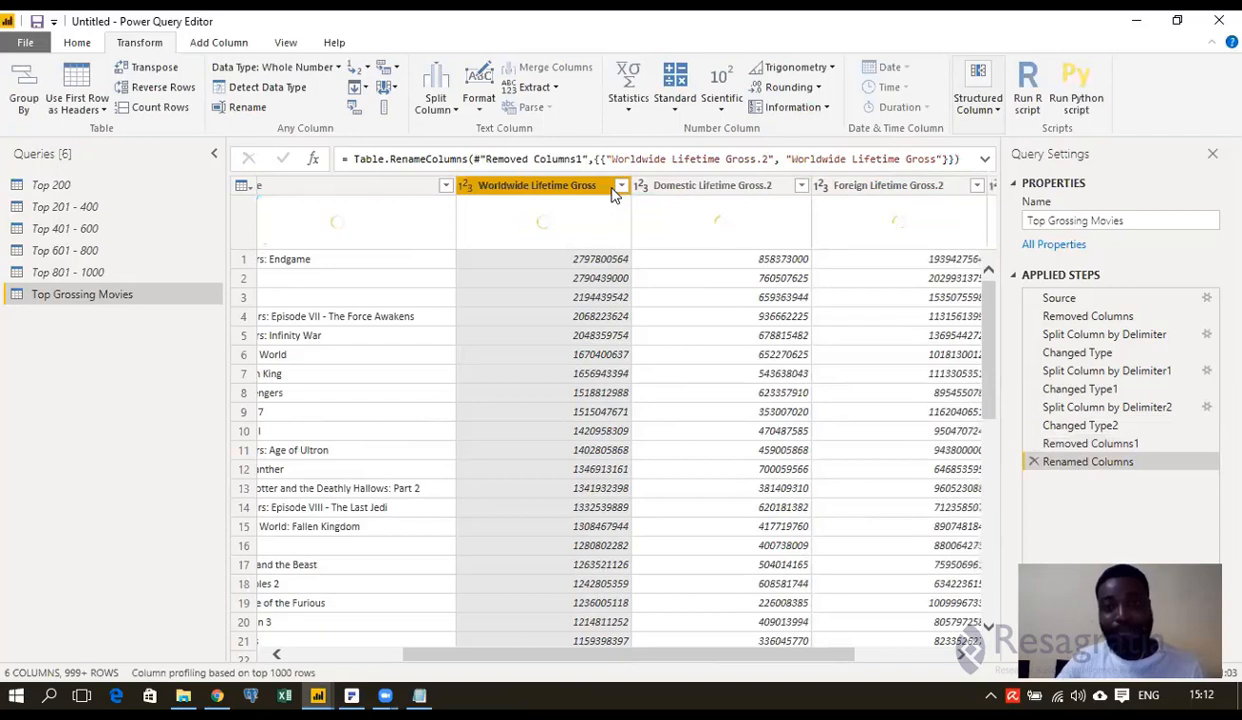
left_click(748, 186)
double_click(770, 187)
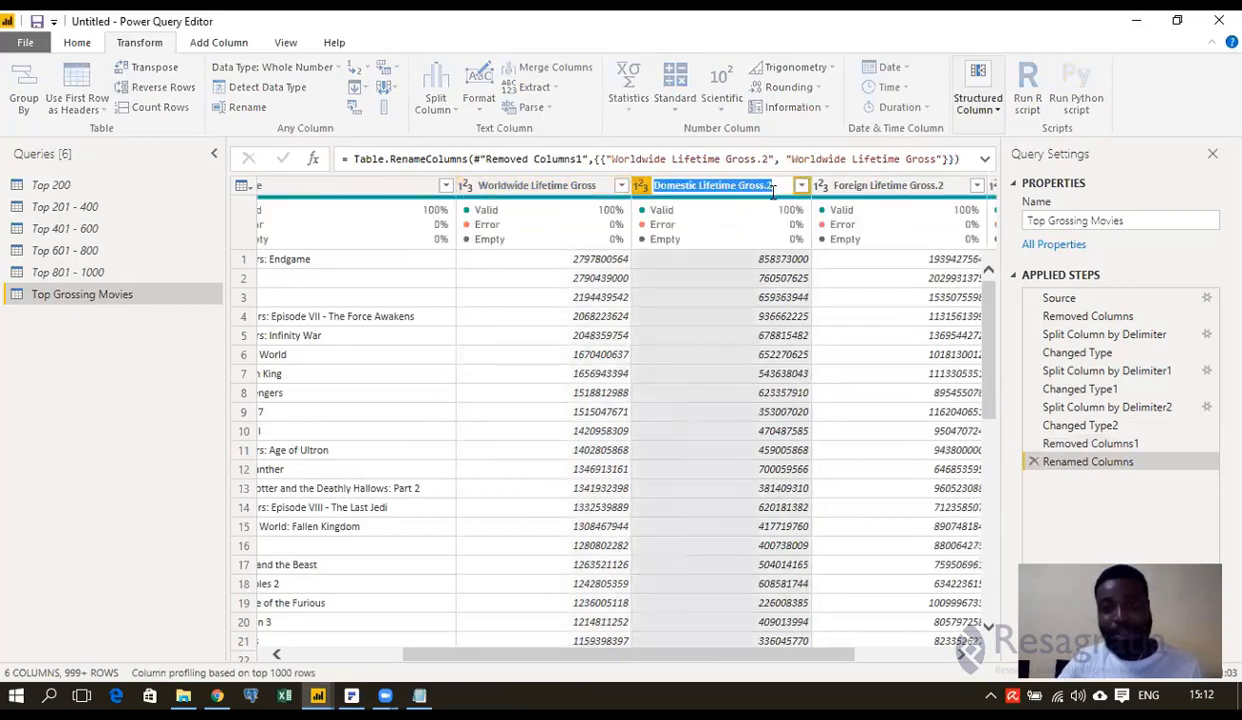
left_click(774, 189)
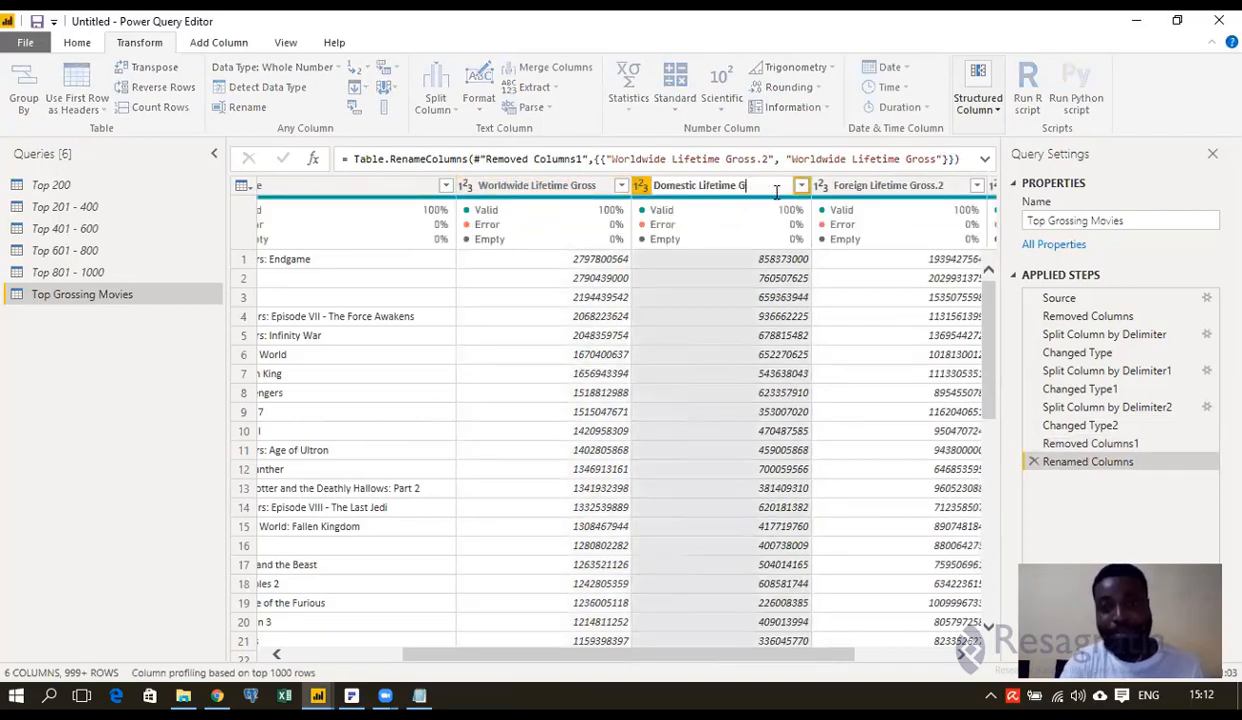
key("BackSpace")
key("BackSpace")
key("BackSpace")
key("BackSpace")
key("BackSpace")
key("BackSpace")
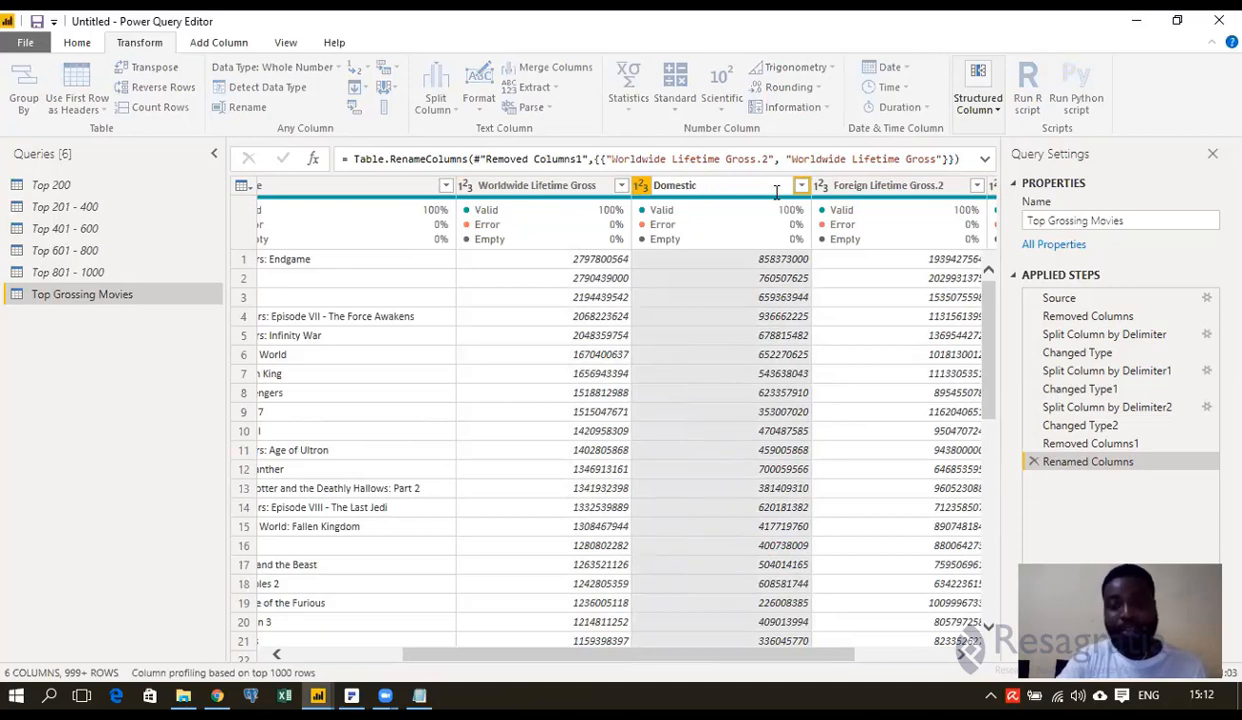
key("Return")
- Rename the Foreign Lifetime Gross.2 column as Foreign
left_click(880, 188)
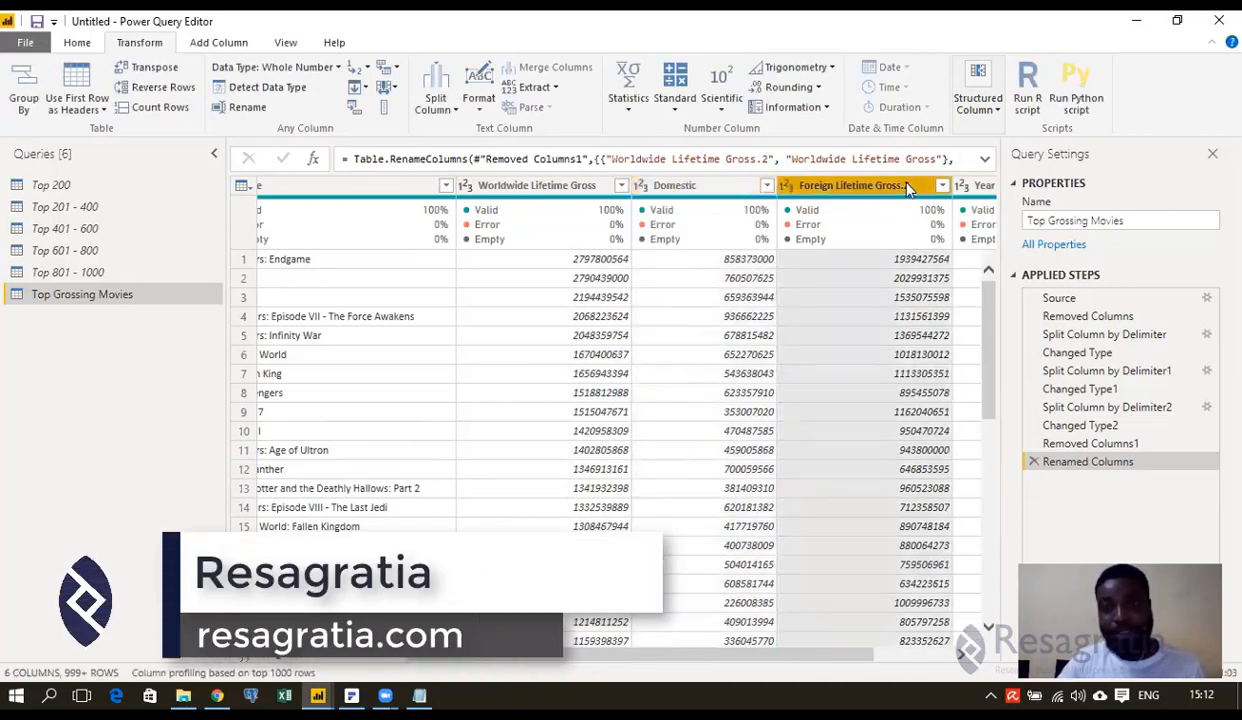
double_click(912, 188)
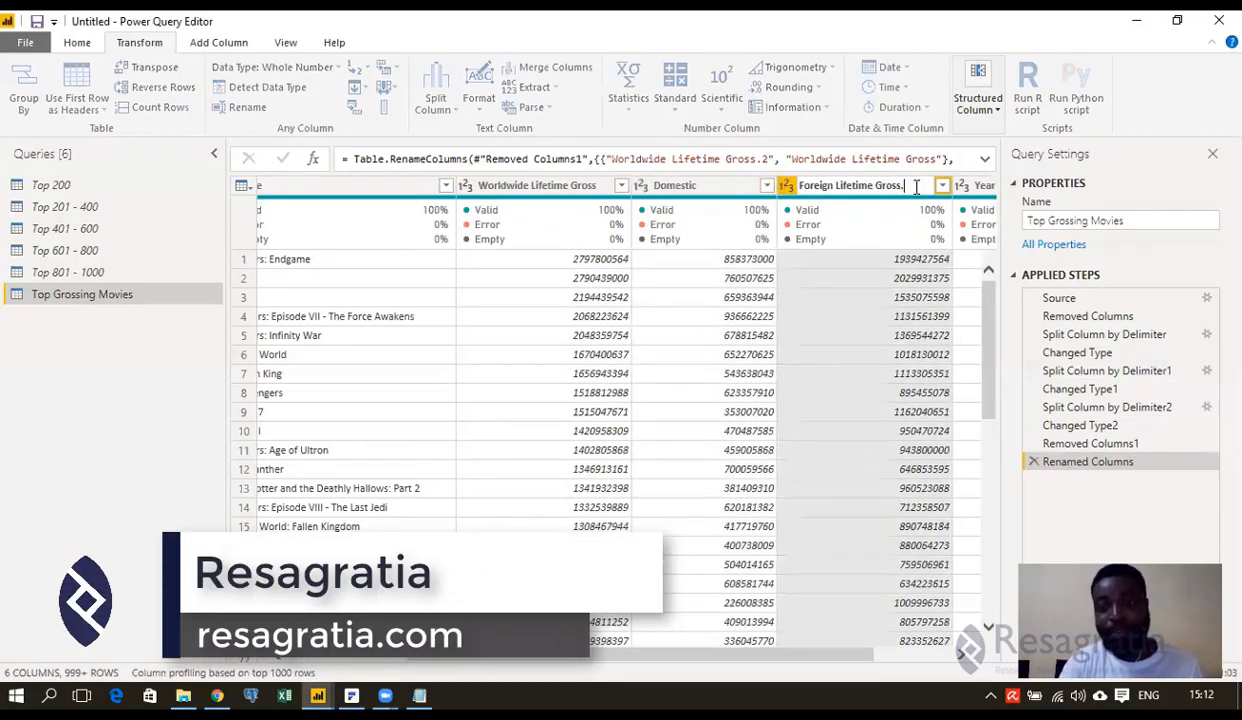
key("BackSpace")
key("BackSpace")
key("BackSpace")
key("BackSpace")
key("BackSpace")
key("BackSpace")
key("BackSpace")
key("BackSpace")
key("BackSpace")
key("BackSpace")
key("BackSpace")
key("BackSpace")
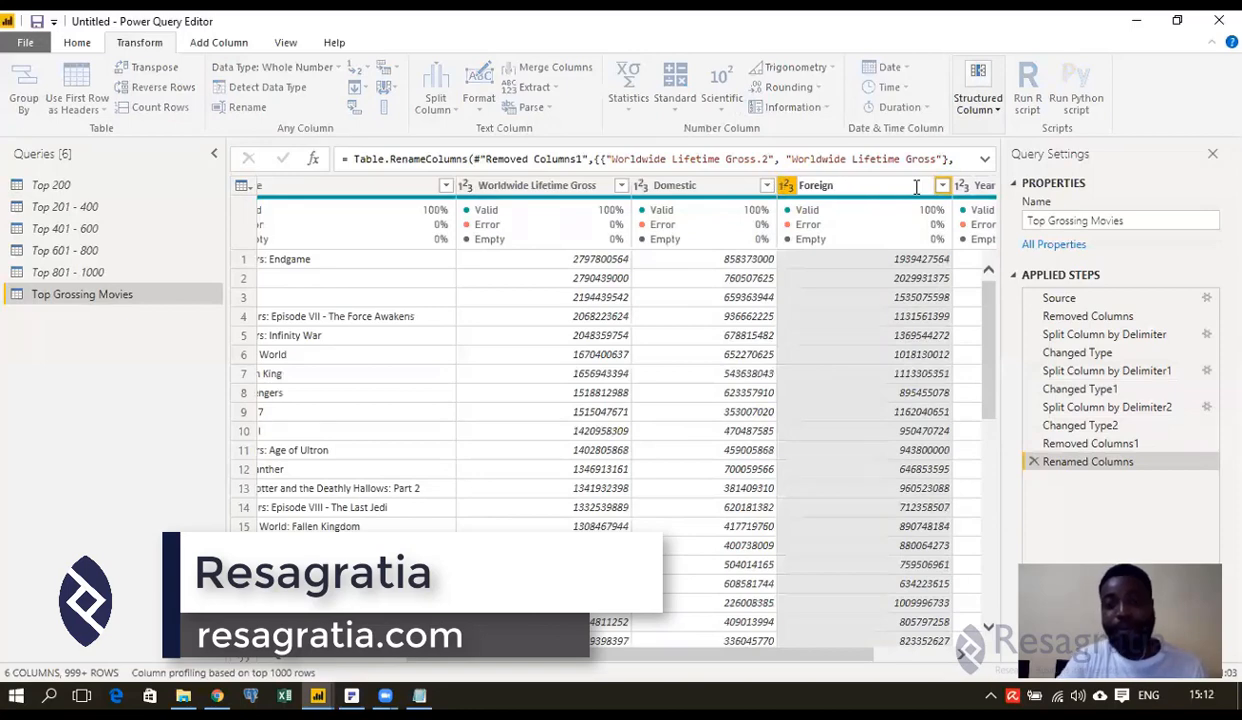
key("Return")
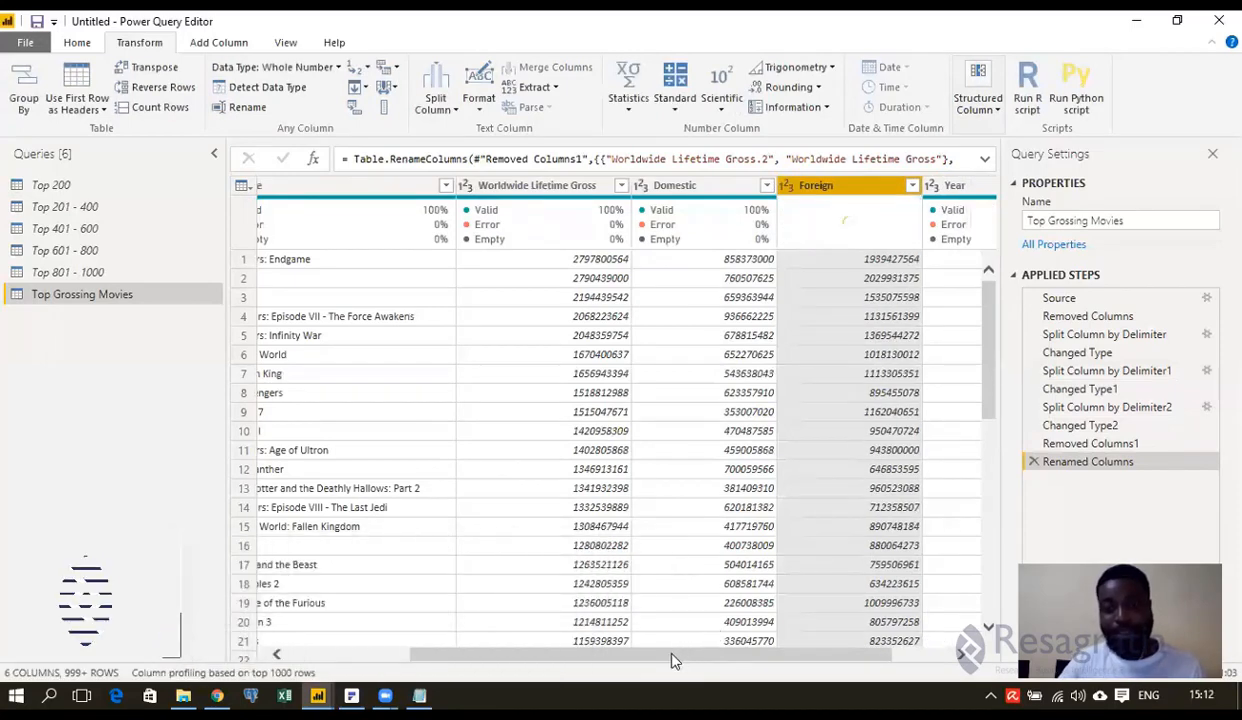
left_click_drag(672, 661, 465, 667)
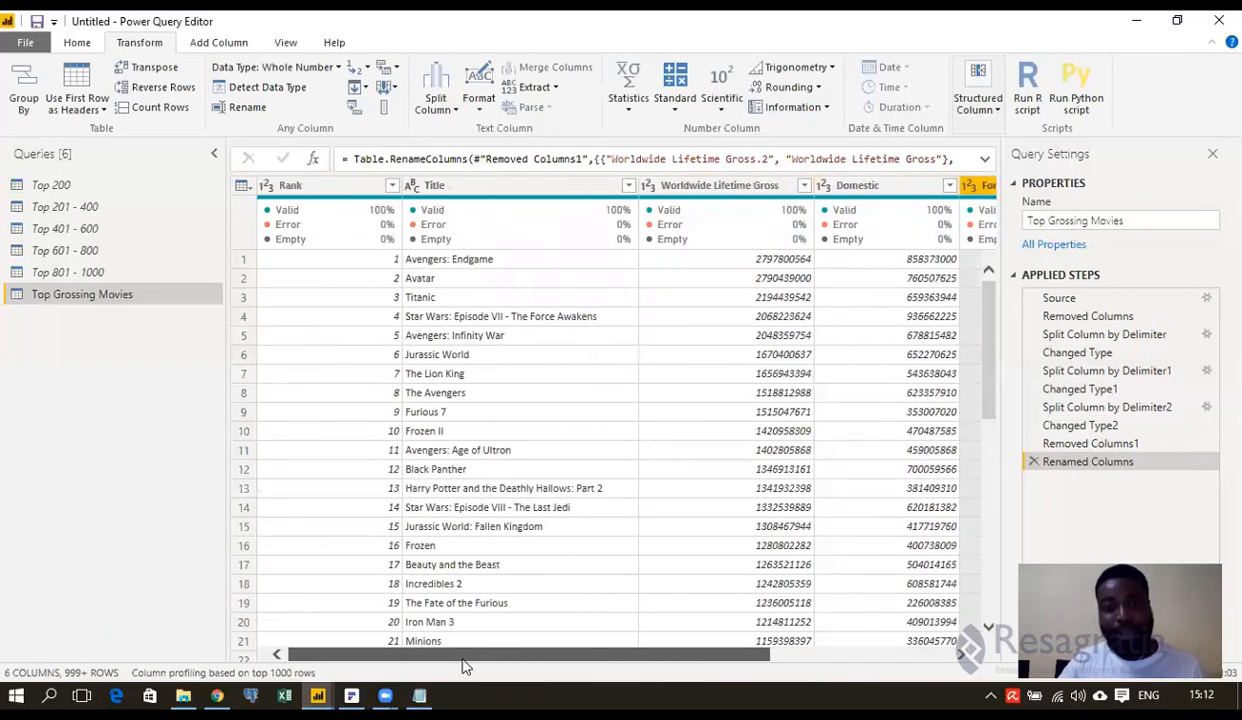